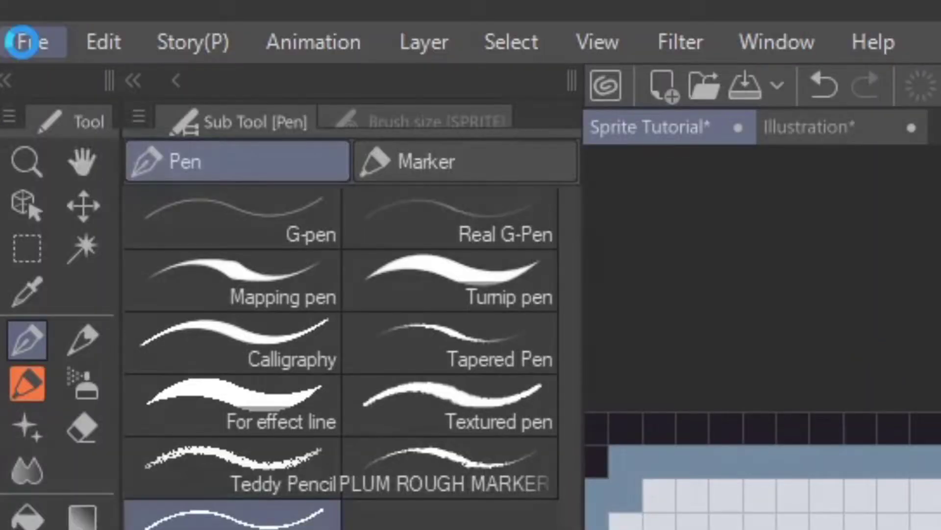
Create a new 192 × 108 px canvas.
{"action": "left_click", "coordinate": [22, 42]}
{"action": "left_click", "coordinate": [96, 84]}
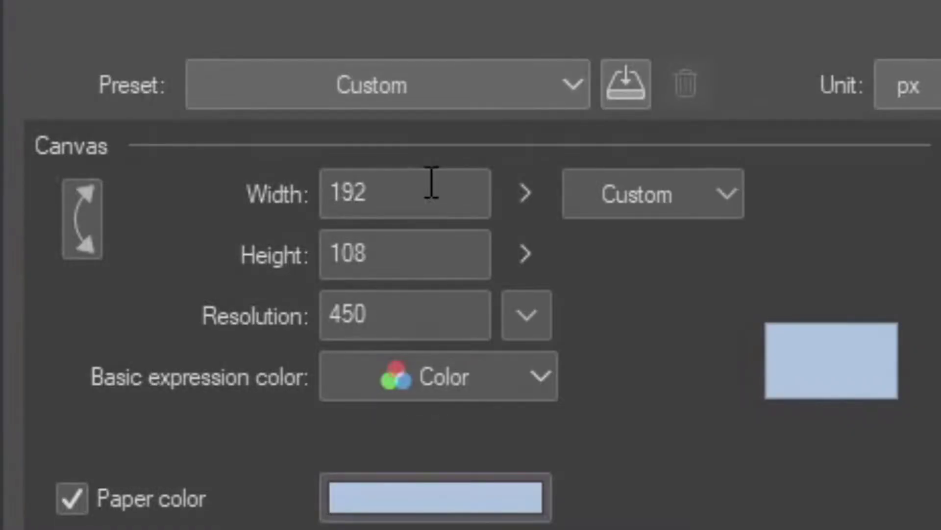
{"action": "left_click", "coordinate": [432, 184]}
{"action": "left_click", "coordinate": [415, 265]}
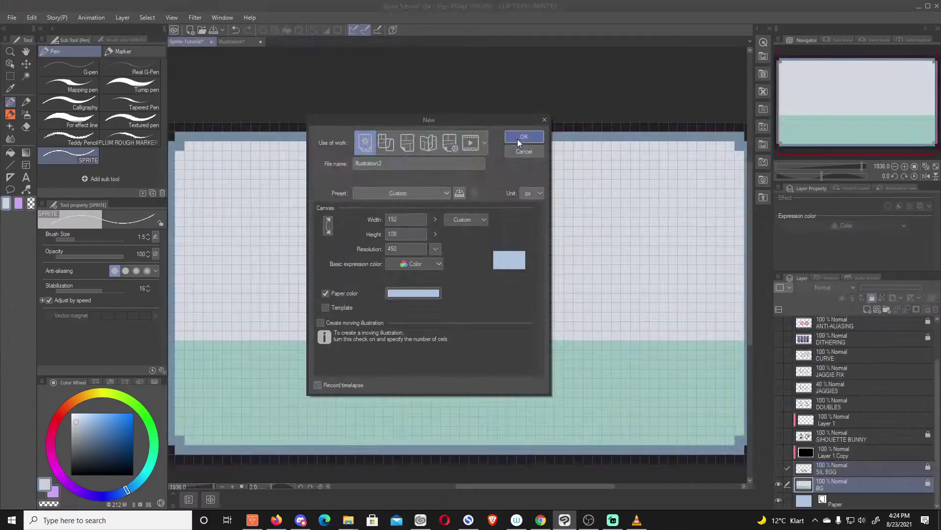
{"action": "left_click", "coordinate": [522, 138]}
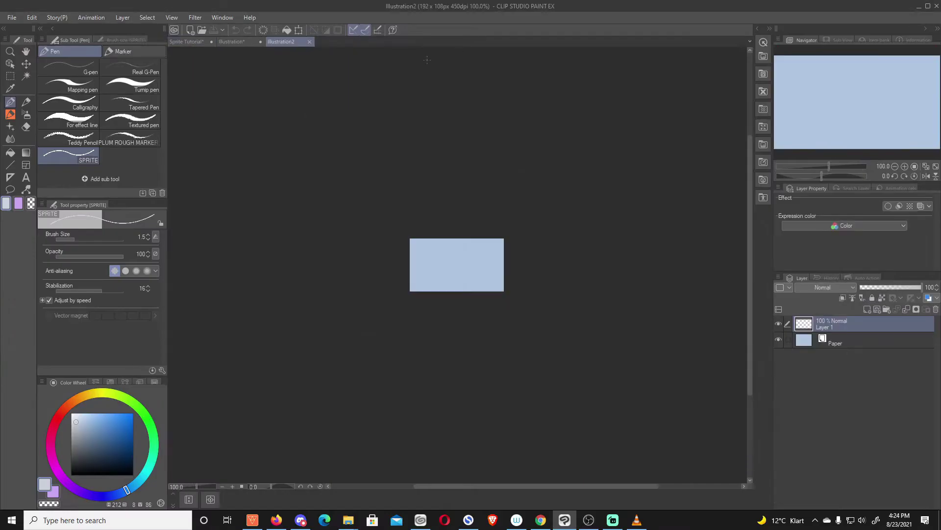
Draw a navy pixel oval outline and fill its interior with navy.
{"action": "scroll", "coordinate": [454, 270], "scroll_direction": "up", "scroll_amount": 2}
{"action": "left_click", "coordinate": [89, 466]}
{"action": "mouse_move", "coordinate": [515, 238]}
{"action": "left_mouse_down"}
{"action": "mouse_move", "coordinate": [358, 368]}
{"action": "mouse_move", "coordinate": [541, 274]}
{"action": "mouse_move", "coordinate": [542, 252]}
{"action": "left_mouse_up"}
{"action": "key", "text": "g"}
{"action": "left_click", "coordinate": [466, 302]}
Select around the oval, crop the canvas to that selection, and clear the selection.
{"action": "key", "text": "m"}
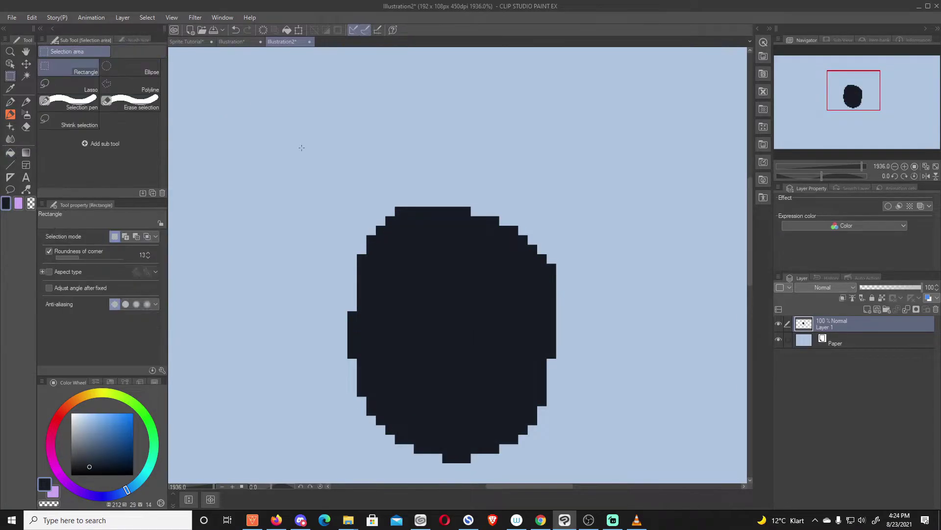
{"action": "left_click_drag", "start_coordinate": [376, 213], "coordinate": [604, 373]}
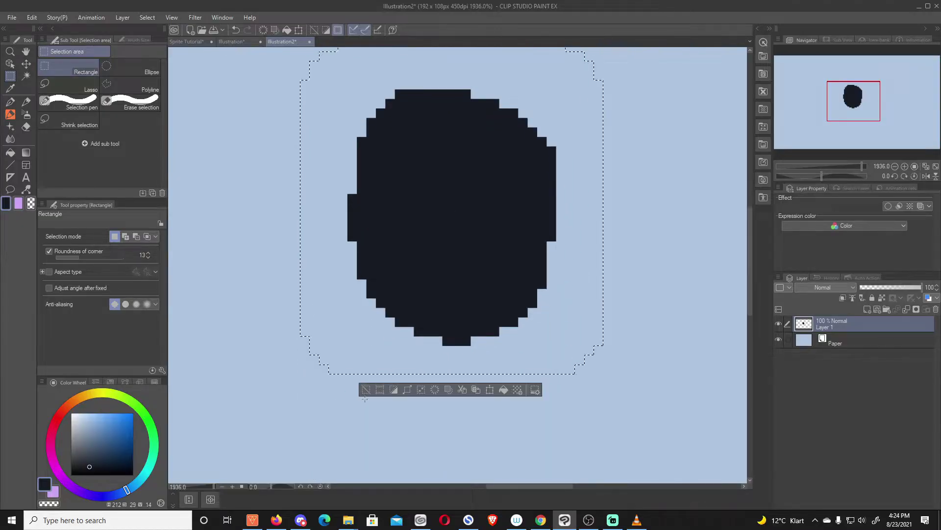
{"action": "left_click", "coordinate": [490, 389]}
{"action": "left_click_drag", "start_coordinate": [464, 311], "coordinate": [453, 330]}
{"action": "left_click", "coordinate": [453, 330]}
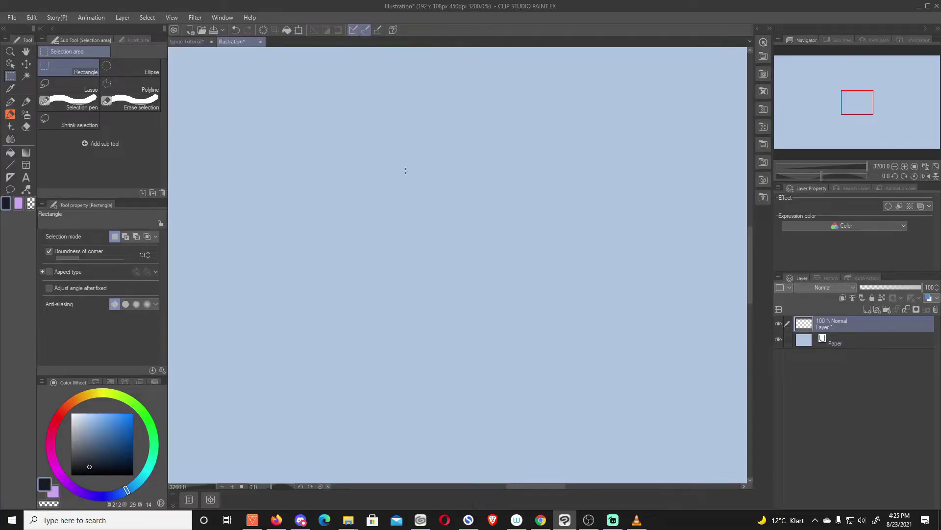
Switch to the SPRITE pen and set its brush size to 1.0 in the sub tool settings.
{"action": "key", "text": "p"}
{"action": "right_click", "coordinate": [80, 152]}
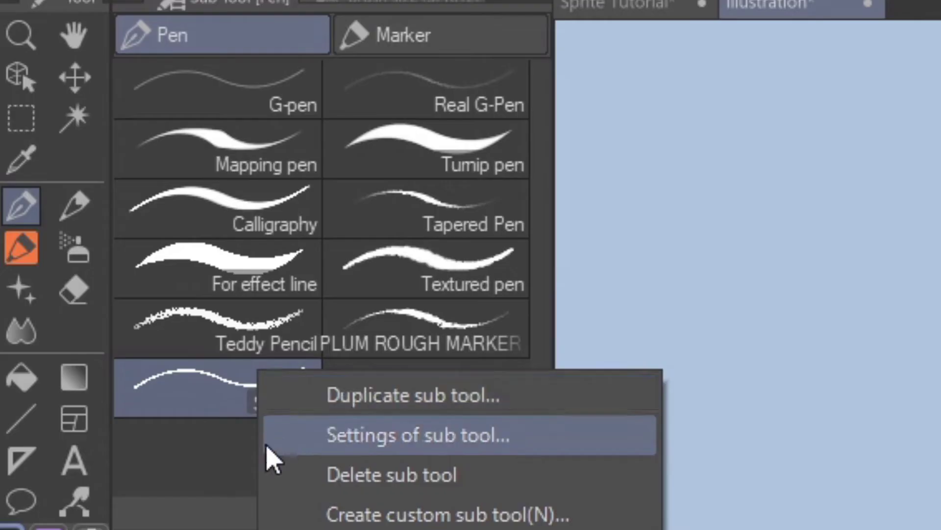
{"action": "left_click", "coordinate": [82, 178]}
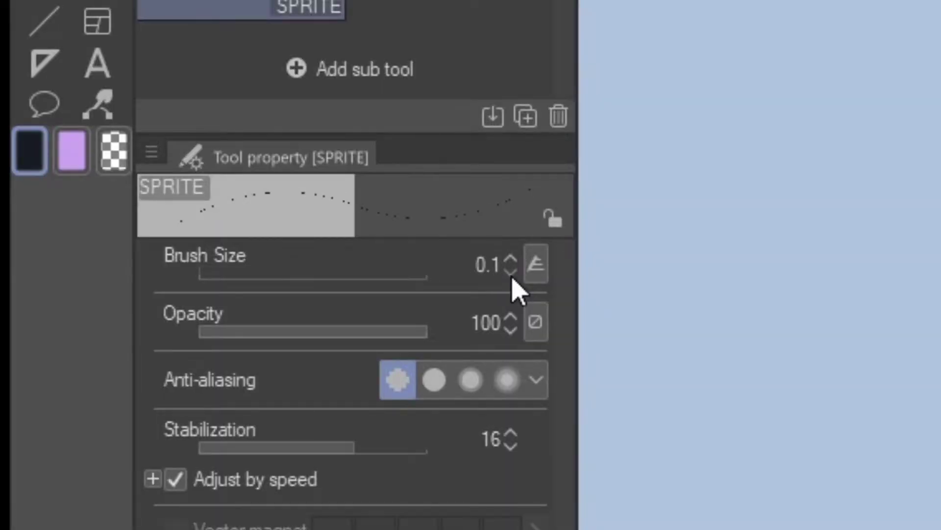
{"action": "mouse_move", "coordinate": [511, 278]}
{"action": "left_mouse_down"}
{"action": "mouse_move", "coordinate": [519, 264]}
{"action": "mouse_move", "coordinate": [544, 296]}
{"action": "left_mouse_up"}
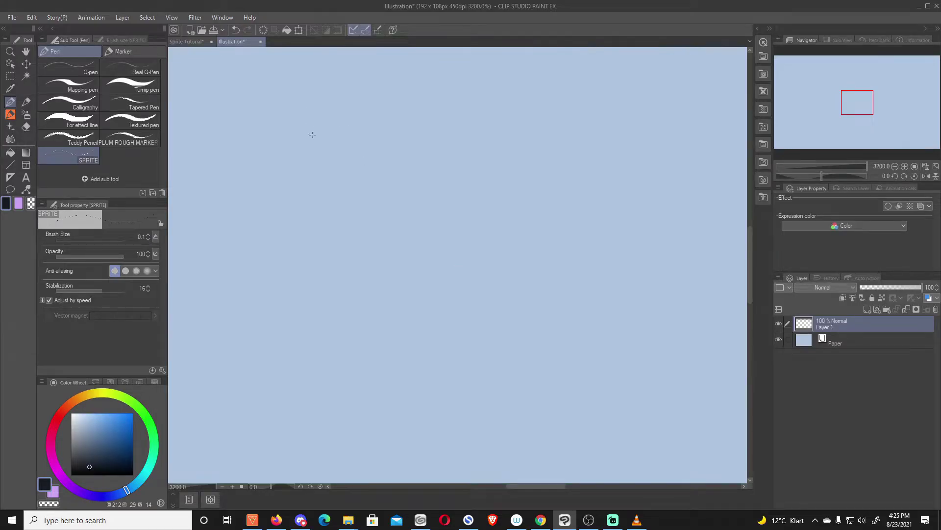
Scatter test pixels across the canvas, then undo them.
{"action": "left_click_drag", "start_coordinate": [312, 135], "coordinate": [205, 199]}
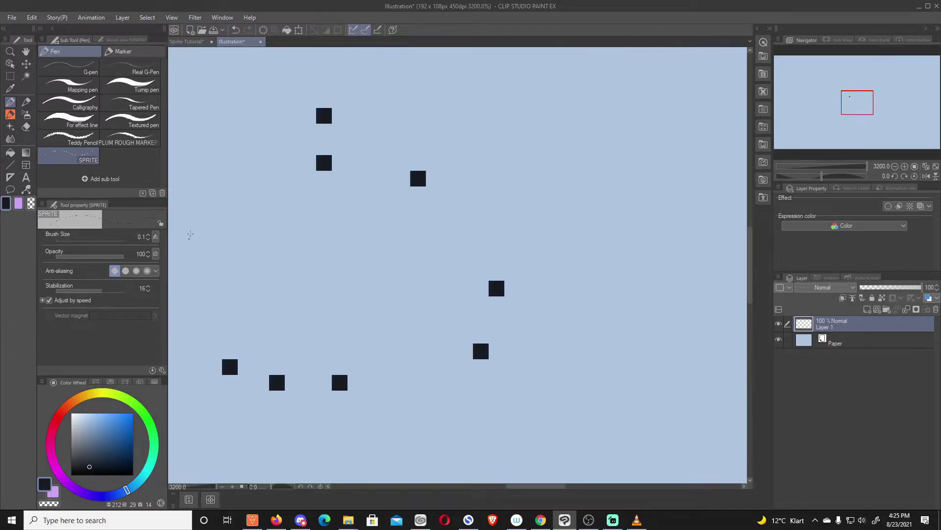
{"action": "mouse_move", "coordinate": [396, 201]}
{"action": "left_mouse_down"}
{"action": "mouse_move", "coordinate": [654, 194]}
{"action": "mouse_move", "coordinate": [664, 338]}
{"action": "left_mouse_up"}
{"action": "key", "text": "ctrl+z"}
{"action": "key", "text": "ctrl+z"}
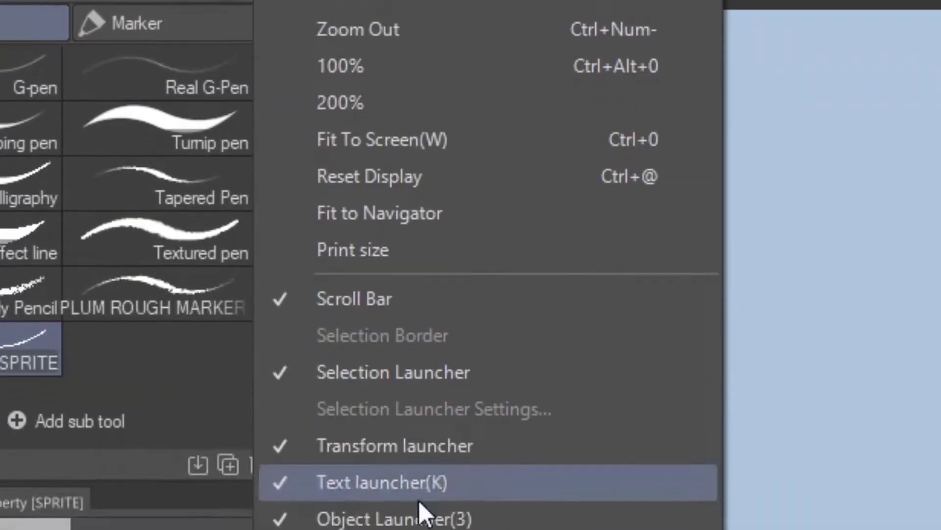
Show the canvas grid and set it to a 1 px gap with 1 division in Grid/Ruler Bar Settings.
{"action": "left_click", "coordinate": [409, 479]}
{"action": "left_click", "coordinate": [160, 15]}
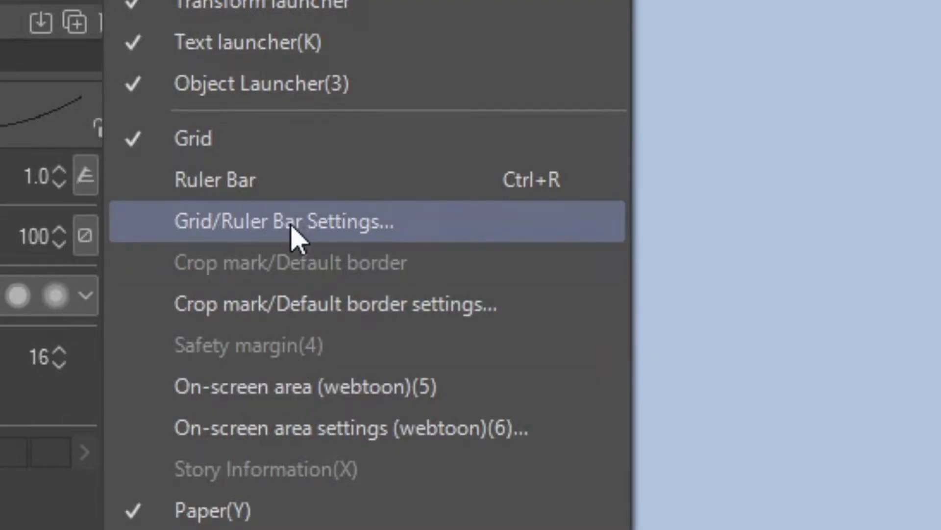
{"action": "left_click", "coordinate": [295, 235]}
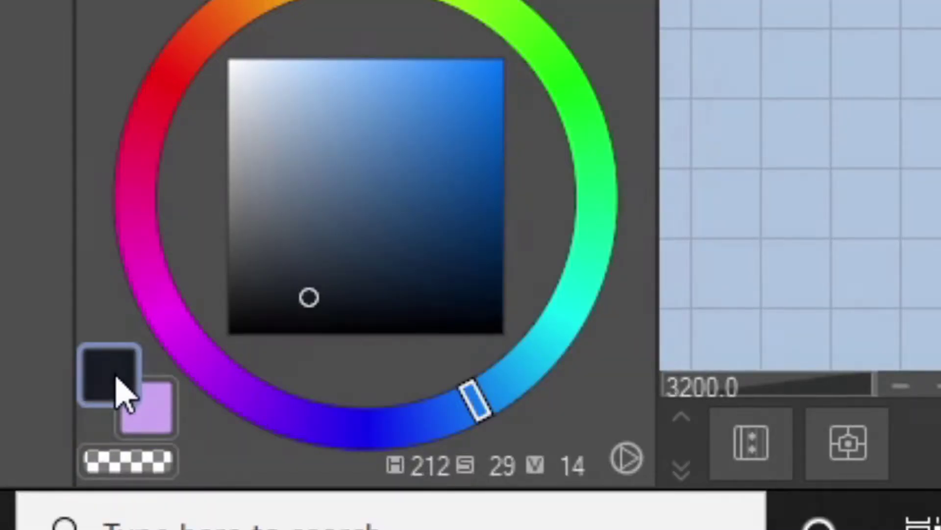
Erase a column of pixels with the transparent colour, then add a straight horizontal pixel line.
{"action": "left_click", "coordinate": [132, 463]}
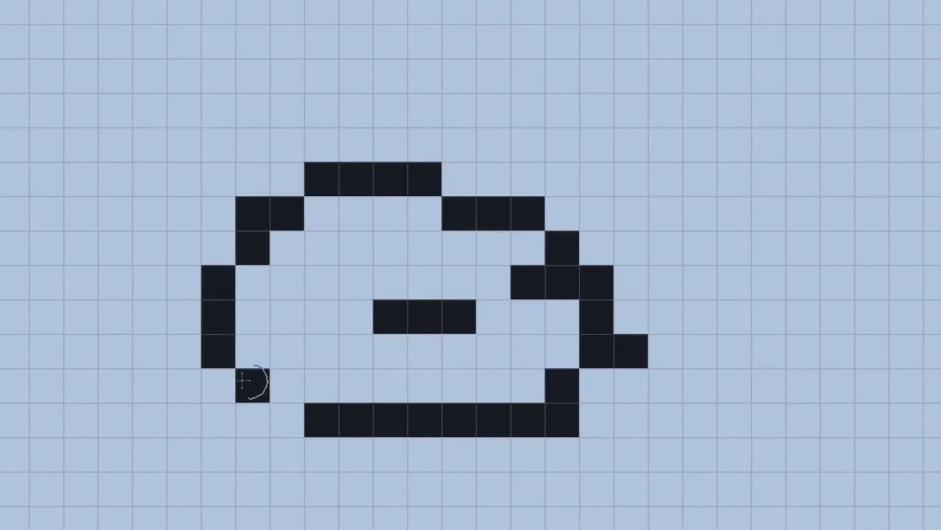
{"action": "mouse_move", "coordinate": [252, 384]}
{"action": "left_mouse_down"}
{"action": "mouse_move", "coordinate": [239, 251]}
{"action": "mouse_move", "coordinate": [348, 182]}
{"action": "mouse_move", "coordinate": [489, 204]}
{"action": "mouse_move", "coordinate": [505, 362]}
{"action": "left_mouse_up"}
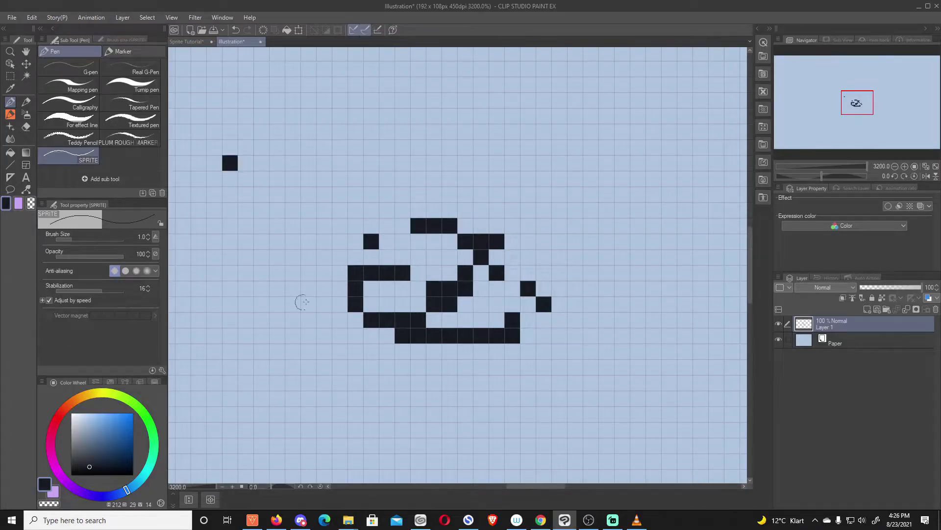
{"action": "left_click", "coordinate": [669, 164], "text": "shift"}
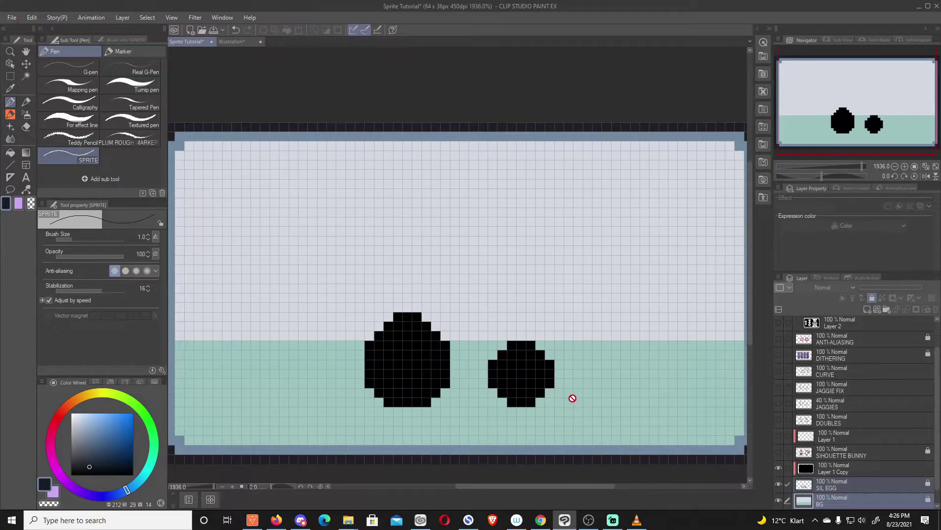
Hide the Layer 1 Copy, SIL EGG and Layer 1 Copy 2 silhouette layers.
{"action": "scroll", "coordinate": [569, 396], "scroll_direction": "up", "scroll_amount": 2}
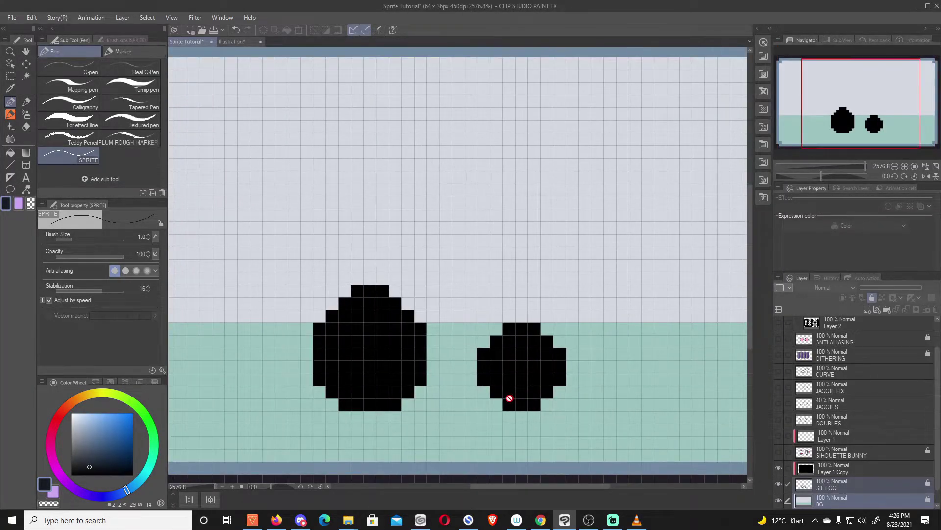
{"action": "left_click", "coordinate": [778, 469]}
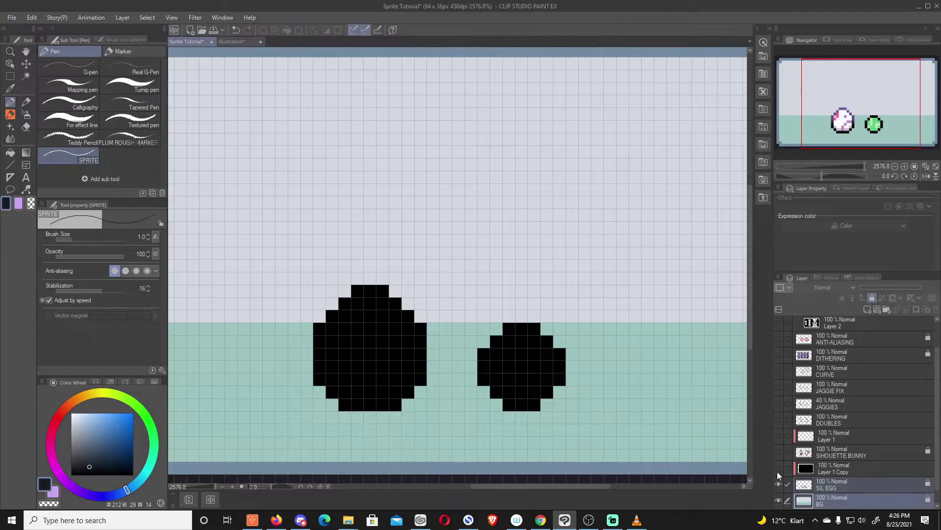
{"action": "left_click", "coordinate": [812, 481]}
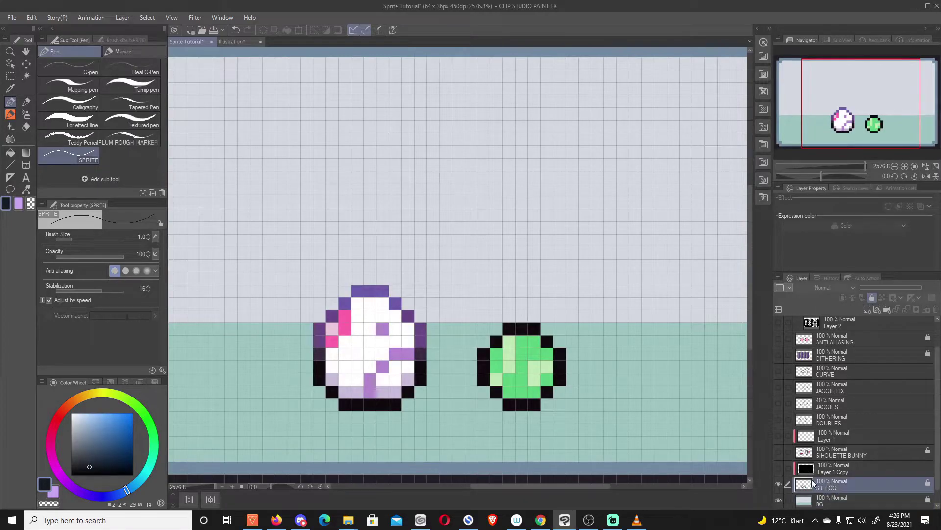
{"action": "left_click", "coordinate": [778, 484]}
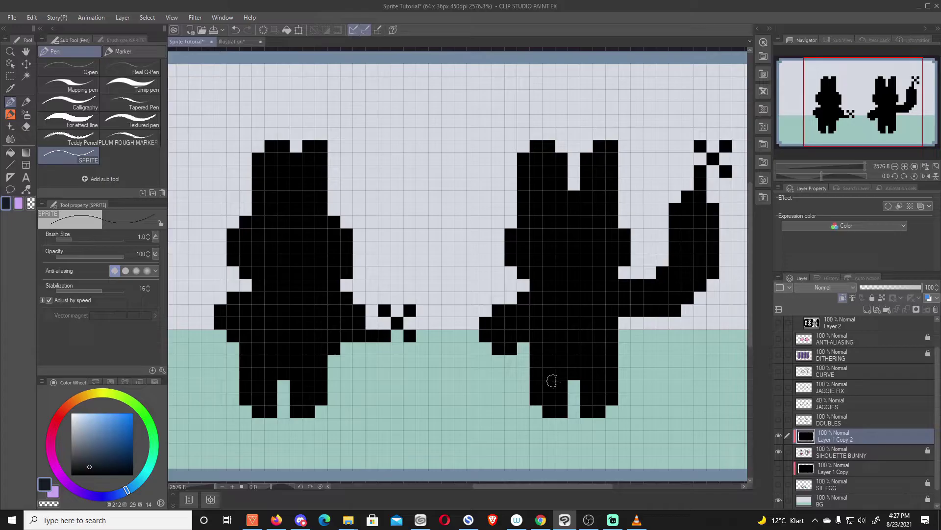
{"action": "left_click", "coordinate": [783, 438]}
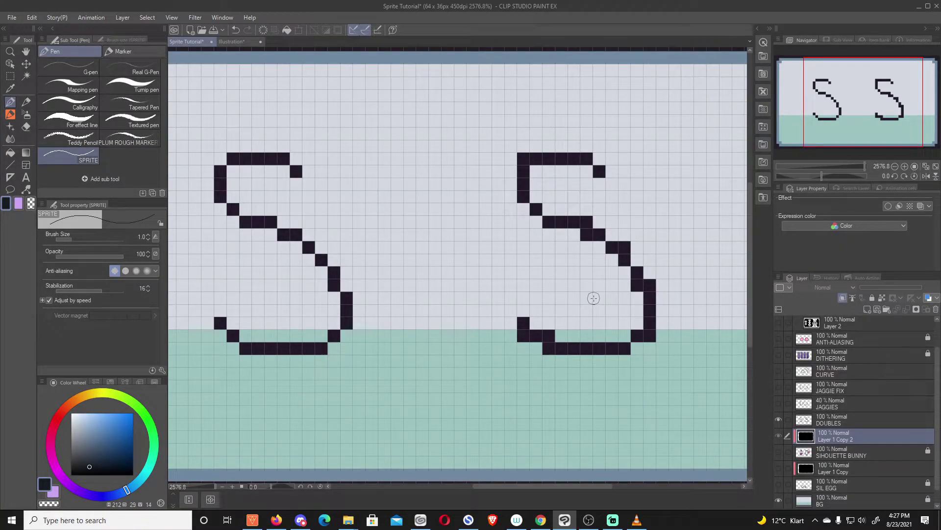
Erase two doubled pixels from the right S on the DOUBLES layer with the transparent colour.
{"action": "scroll", "coordinate": [640, 288], "scroll_direction": "up", "scroll_amount": 1}
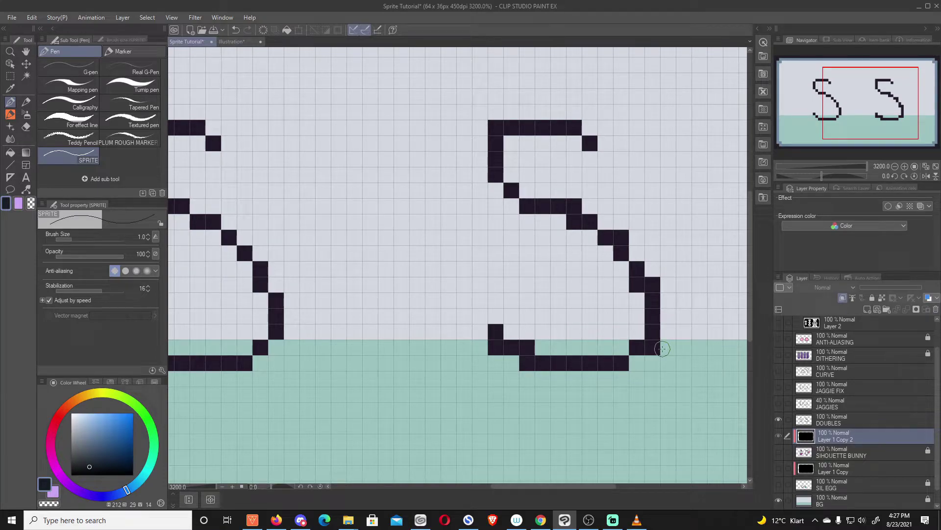
{"action": "key", "text": "c"}
{"action": "left_click", "coordinate": [652, 345]}
{"action": "key", "text": "alt+]"}
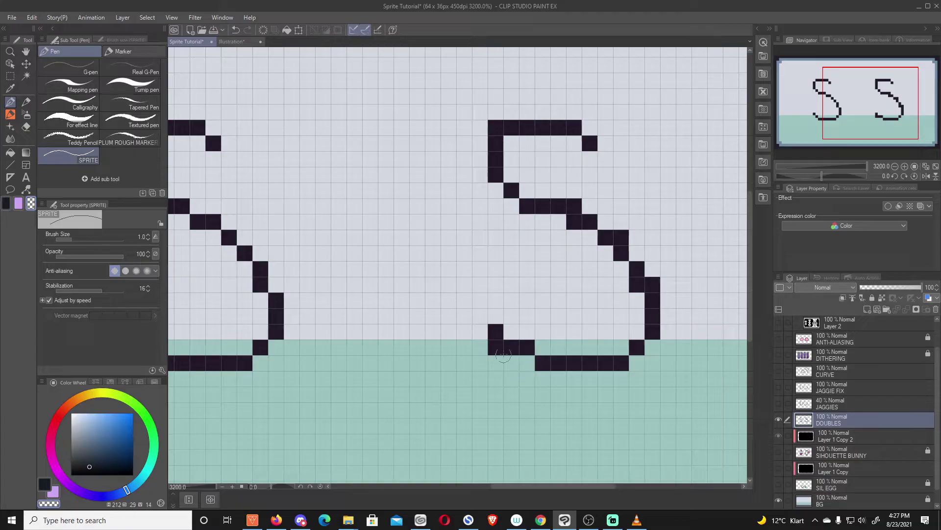
{"action": "left_click", "coordinate": [625, 236]}
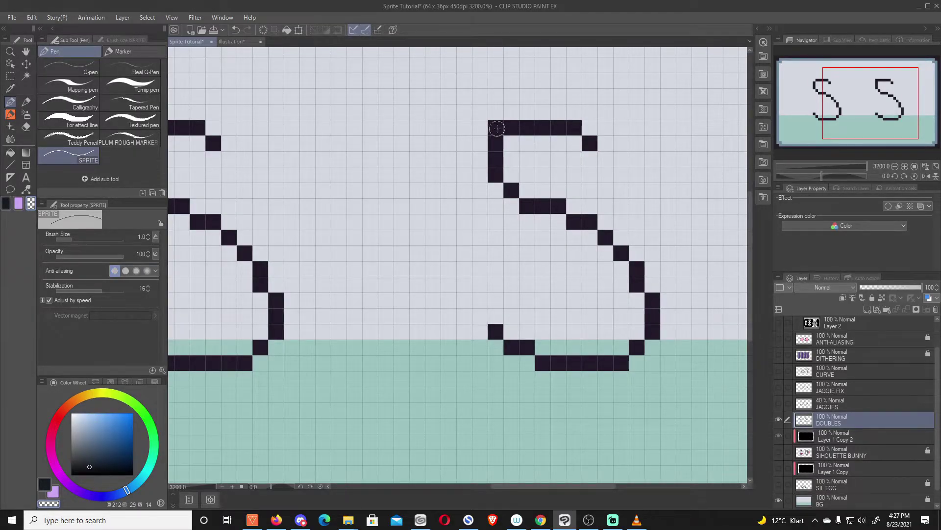
Draw a test scribble between the S shapes, undo it, and zoom in on the left S.
{"action": "left_click_drag", "start_coordinate": [399, 273], "coordinate": [459, 336]}
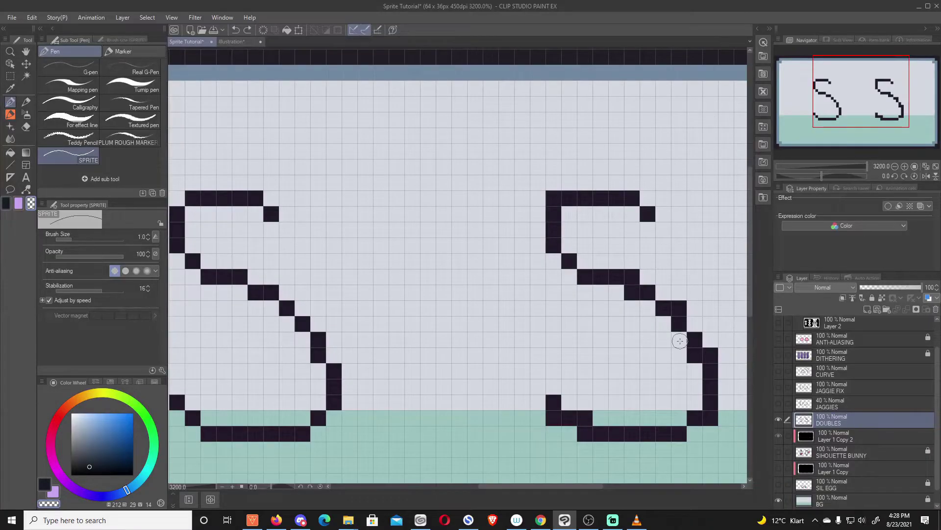
{"action": "scroll", "coordinate": [559, 319], "scroll_direction": "down", "scroll_amount": 1}
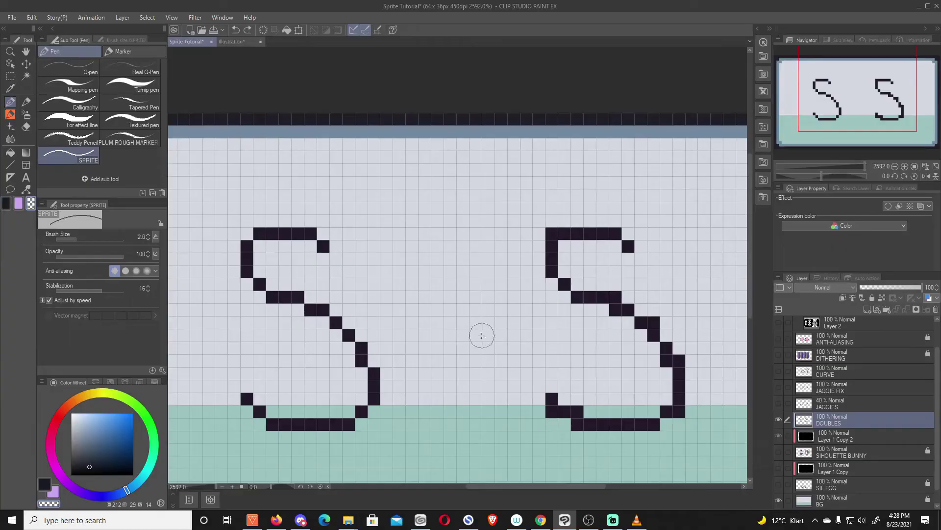
{"action": "mouse_move", "coordinate": [465, 352]}
{"action": "left_mouse_down"}
{"action": "mouse_move", "coordinate": [365, 244]}
{"action": "mouse_move", "coordinate": [371, 304]}
{"action": "mouse_move", "coordinate": [436, 315]}
{"action": "mouse_move", "coordinate": [507, 235]}
{"action": "mouse_move", "coordinate": [568, 176]}
{"action": "left_mouse_up"}
{"action": "key", "text": "ctrl+z"}
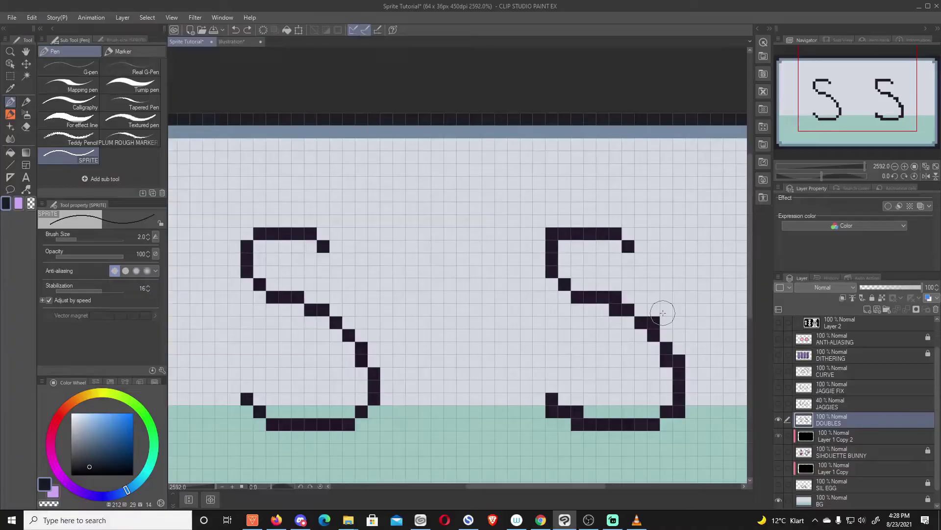
{"action": "scroll", "coordinate": [336, 332], "scroll_direction": "up", "scroll_amount": 1}
{"action": "mouse_move", "coordinate": [336, 331]}
{"action": "left_mouse_down"}
{"action": "mouse_move", "coordinate": [680, 334]}
{"action": "mouse_move", "coordinate": [269, 336]}
{"action": "left_mouse_up"}
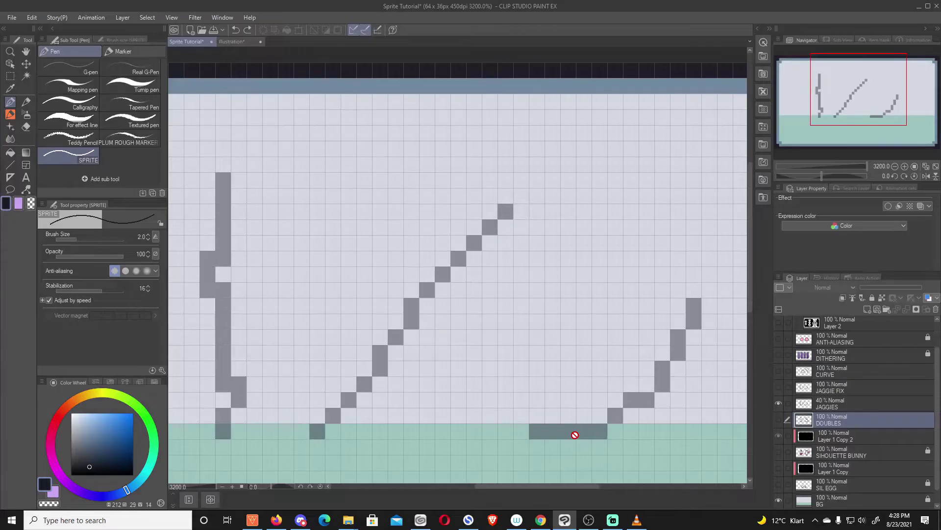
Fade the JAGGIES layer to 15% opacity and make the JAGGIE FIX layer visible.
{"action": "left_click", "coordinate": [822, 402]}
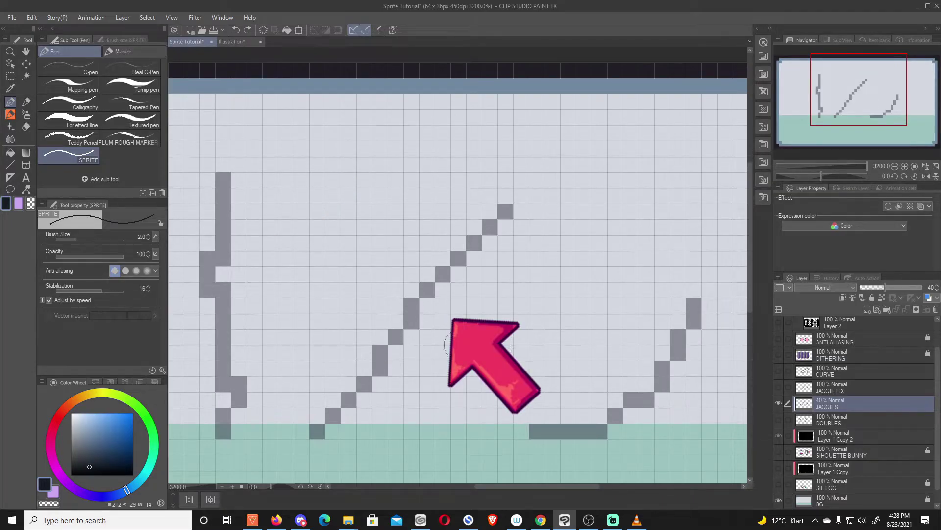
{"action": "left_click", "coordinate": [778, 387]}
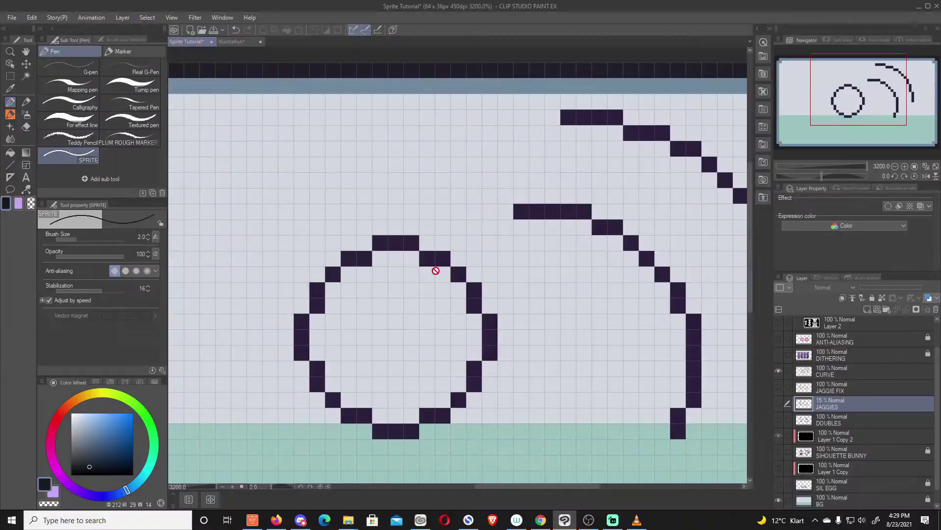
Undo back to the 1 px brush, sketch a test circle beside the existing one, then remove it.
{"action": "scroll", "coordinate": [455, 265], "scroll_direction": "right", "scroll_amount": 3}
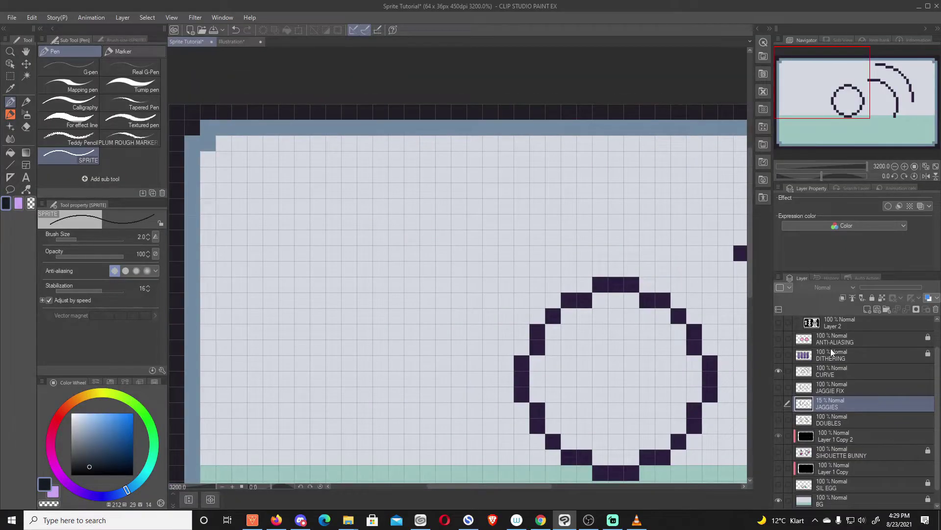
{"action": "key", "text": "ctrl+z"}
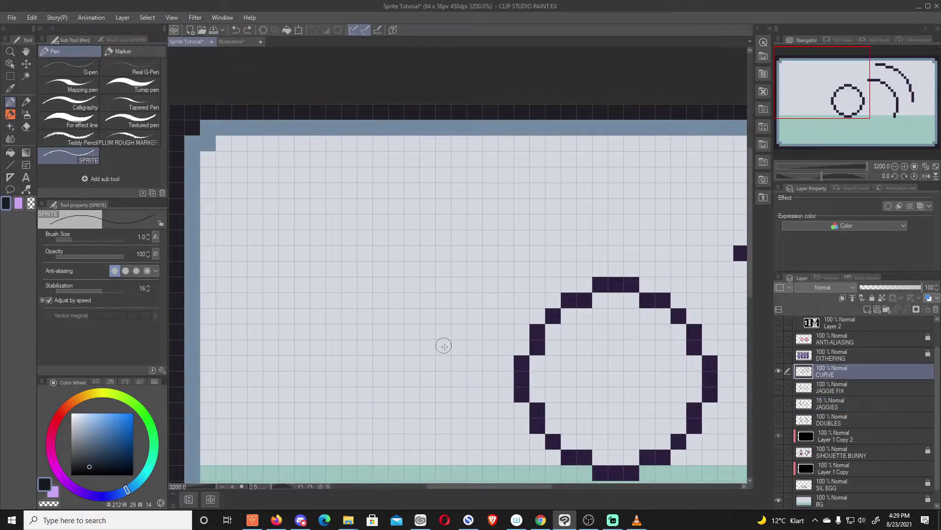
{"action": "mouse_move", "coordinate": [368, 357]}
{"action": "left_mouse_down"}
{"action": "mouse_move", "coordinate": [425, 333]}
{"action": "mouse_move", "coordinate": [432, 222]}
{"action": "mouse_move", "coordinate": [354, 191]}
{"action": "mouse_move", "coordinate": [290, 228]}
{"action": "mouse_move", "coordinate": [269, 297]}
{"action": "mouse_move", "coordinate": [300, 337]}
{"action": "mouse_move", "coordinate": [373, 352]}
{"action": "left_mouse_up"}
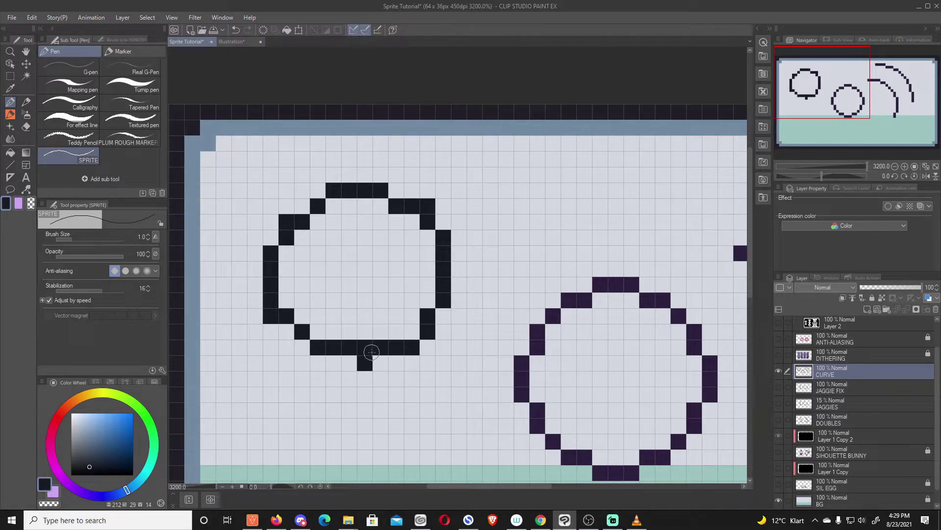
{"action": "key", "text": "Delete"}
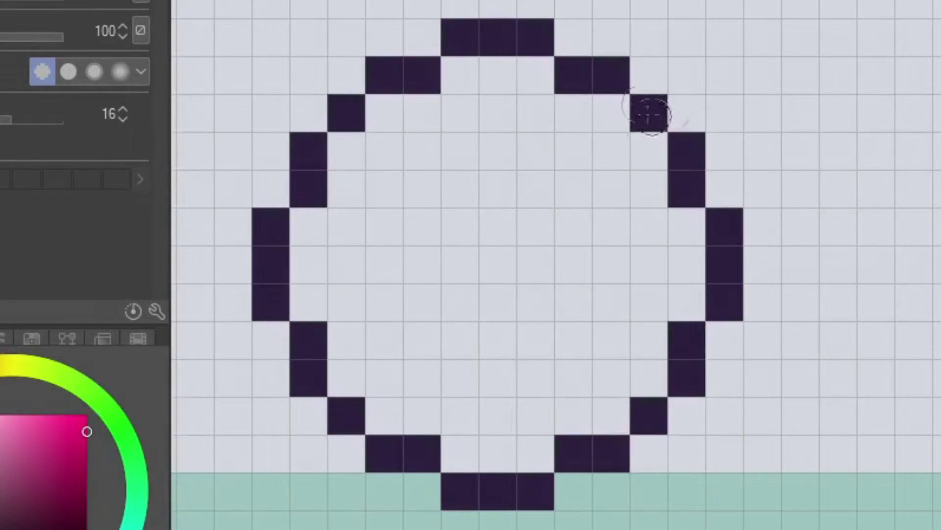
Recolour the circle's top, right and bottom-right outline pixels magenta.
{"action": "left_click", "coordinate": [648, 109]}
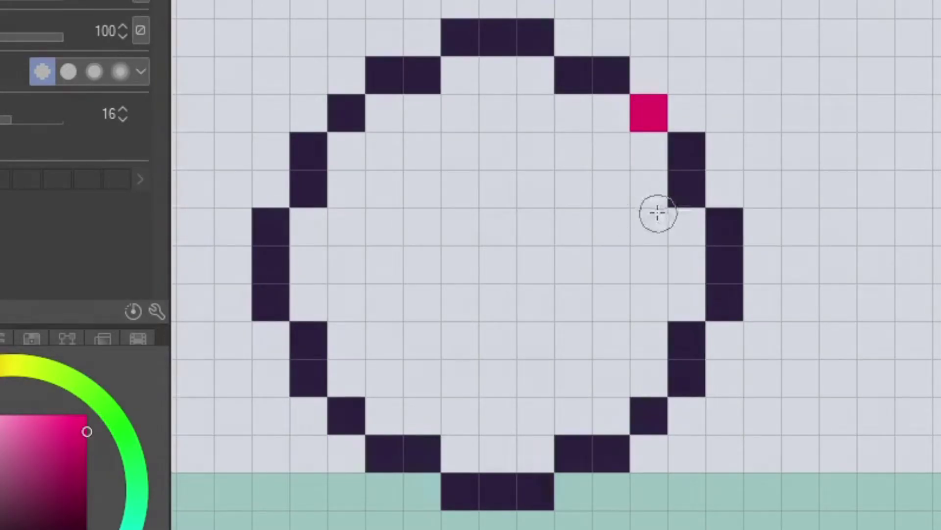
{"action": "left_click_drag", "start_coordinate": [688, 156], "coordinate": [685, 196]}
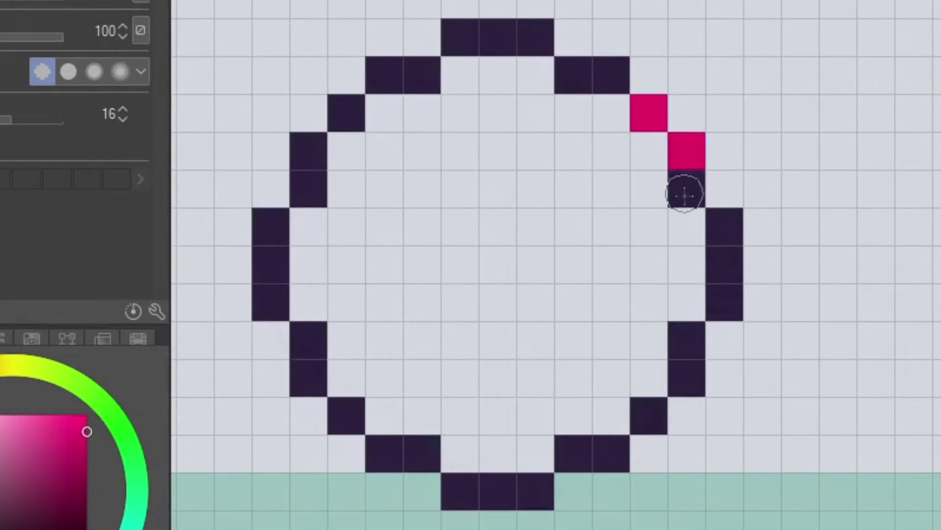
{"action": "left_click_drag", "start_coordinate": [593, 80], "coordinate": [565, 77]}
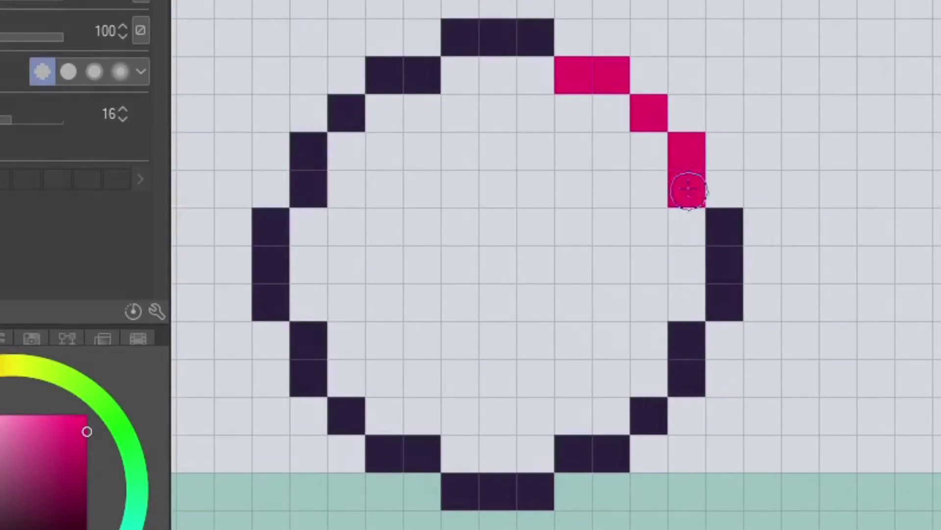
{"action": "left_click_drag", "start_coordinate": [719, 216], "coordinate": [723, 304]}
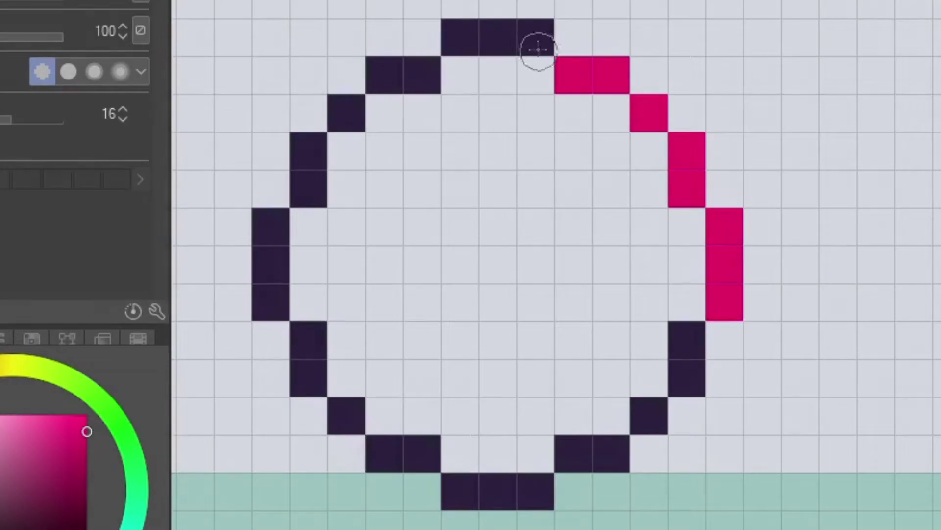
{"action": "left_click_drag", "start_coordinate": [538, 44], "coordinate": [450, 33]}
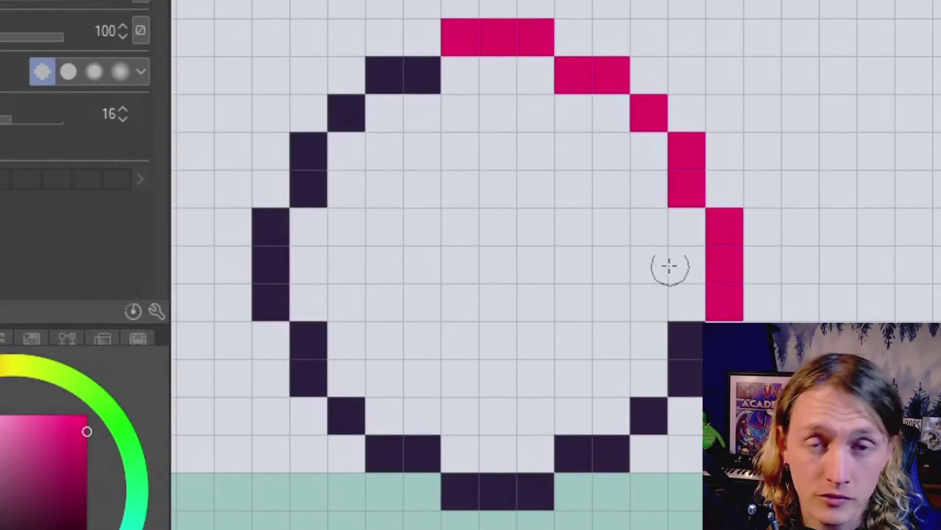
{"action": "left_click", "coordinate": [687, 340]}
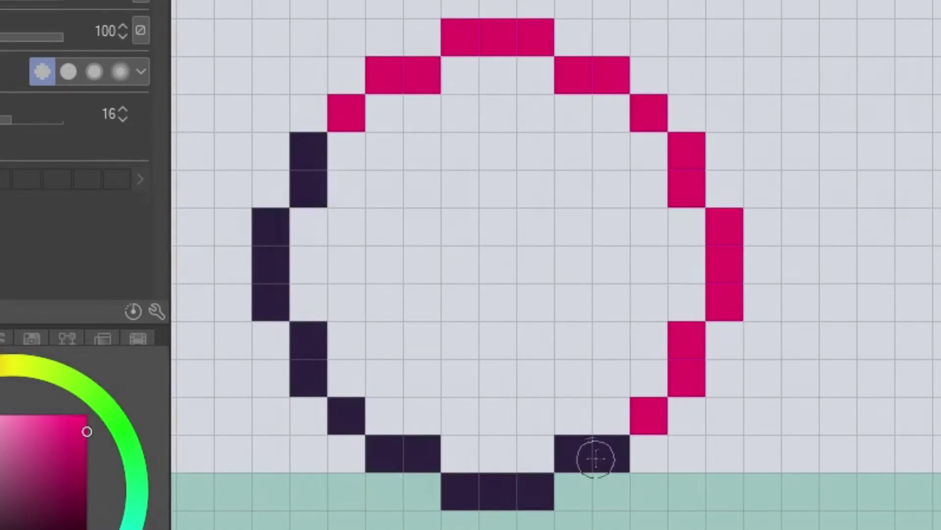
{"action": "left_click_drag", "start_coordinate": [597, 456], "coordinate": [567, 437]}
Recolour the circle's left, lower-left and bottom outline pixels magenta.
{"action": "left_click", "coordinate": [306, 160]}
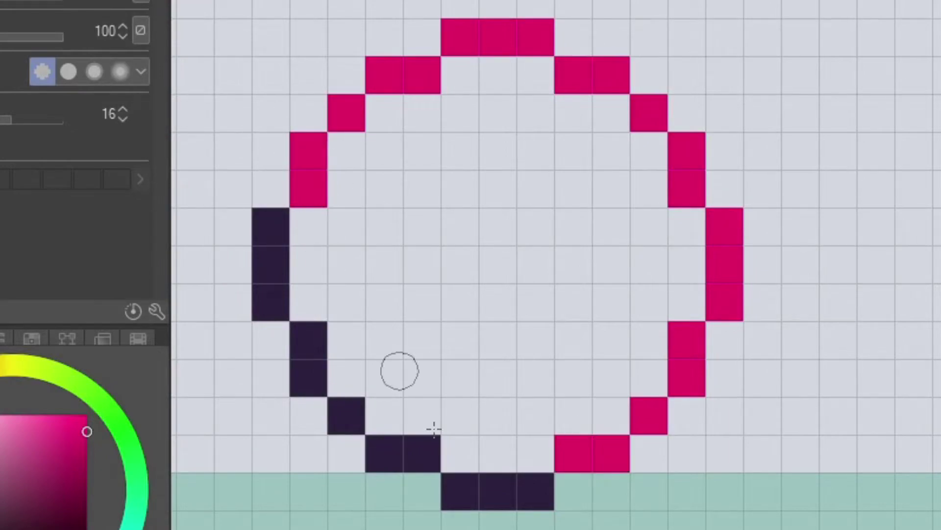
{"action": "left_click", "coordinate": [536, 494]}
{"action": "left_click_drag", "start_coordinate": [267, 234], "coordinate": [269, 272]}
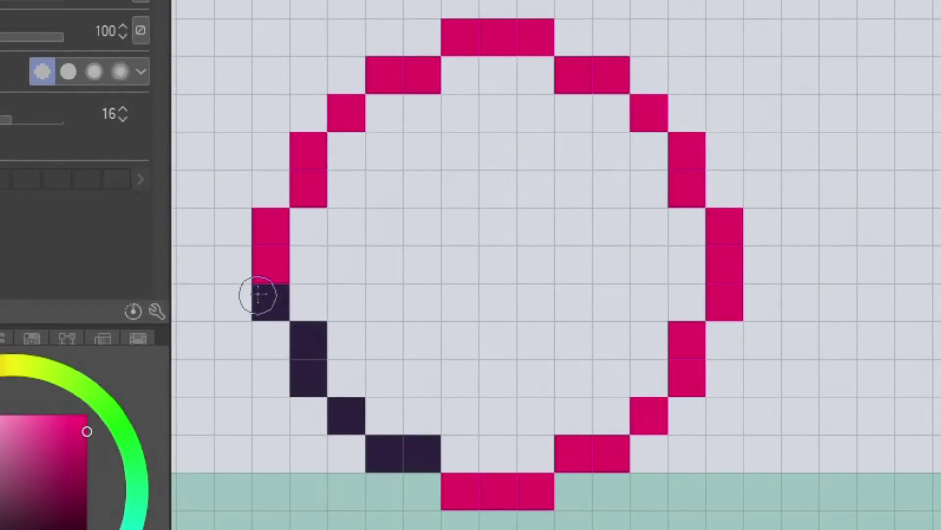
{"action": "left_click", "coordinate": [260, 296]}
{"action": "left_click_drag", "start_coordinate": [307, 339], "coordinate": [309, 382]}
{"action": "mouse_move", "coordinate": [420, 452]}
{"action": "left_mouse_down"}
{"action": "mouse_move", "coordinate": [381, 456]}
{"action": "mouse_move", "coordinate": [362, 436]}
{"action": "left_mouse_up"}
{"action": "left_click", "coordinate": [346, 429]}
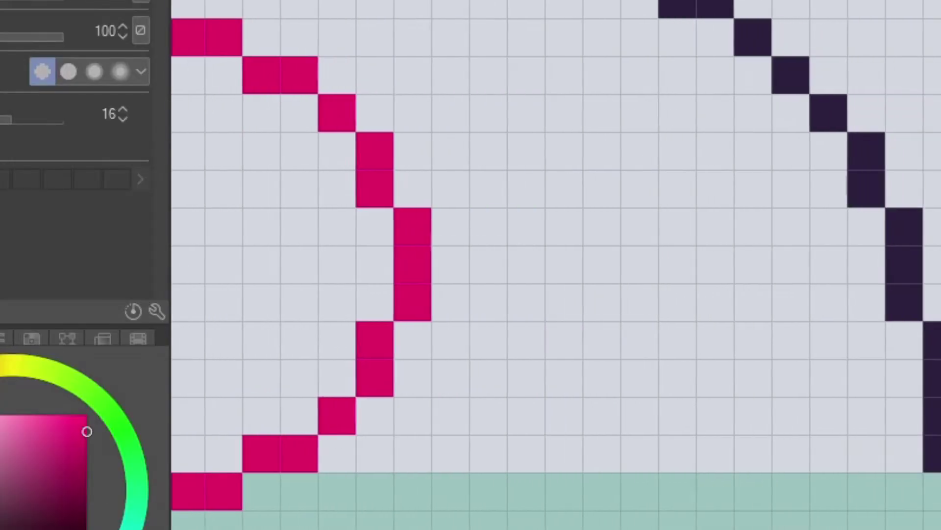
Recolour the neighbouring arc's pixels magenta, including its top row and vertical run.
{"action": "left_click", "coordinate": [780, 72]}
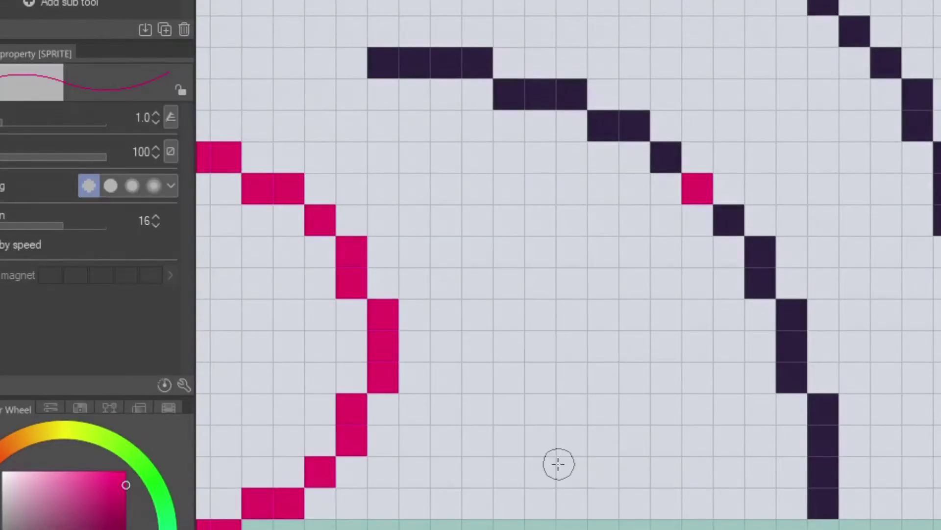
{"action": "left_click", "coordinate": [739, 226]}
{"action": "left_click", "coordinate": [666, 157]}
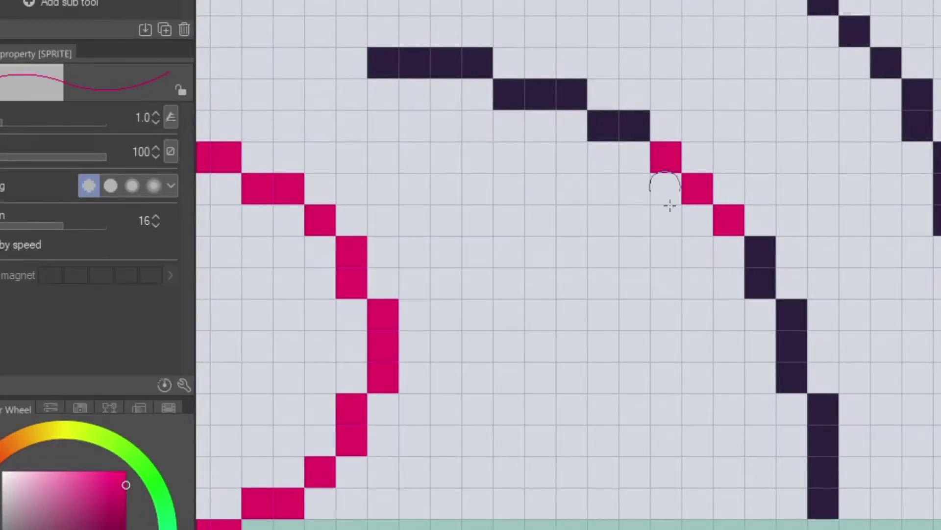
{"action": "left_click", "coordinate": [760, 251]}
{"action": "left_click", "coordinate": [761, 283]}
{"action": "left_click_drag", "start_coordinate": [603, 125], "coordinate": [619, 126]}
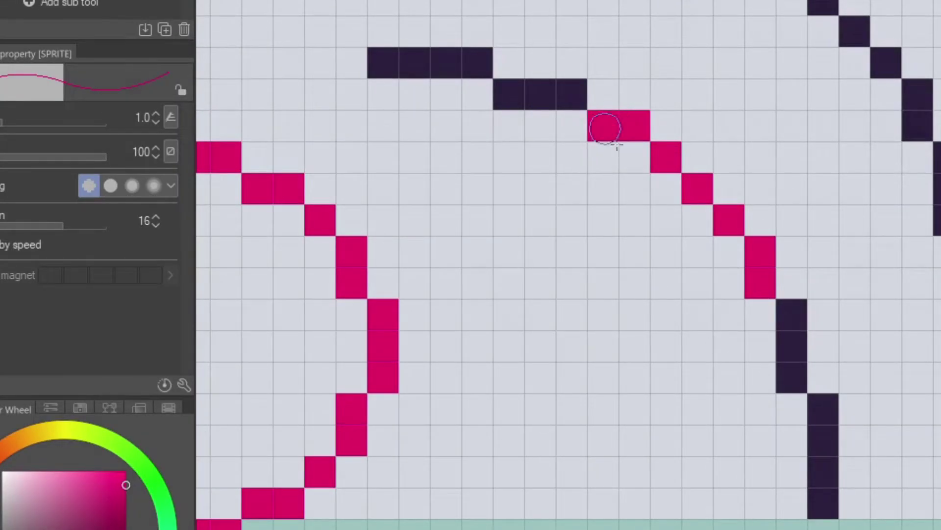
{"action": "left_click_drag", "start_coordinate": [790, 305], "coordinate": [792, 377]}
{"action": "left_click_drag", "start_coordinate": [563, 91], "coordinate": [509, 93]}
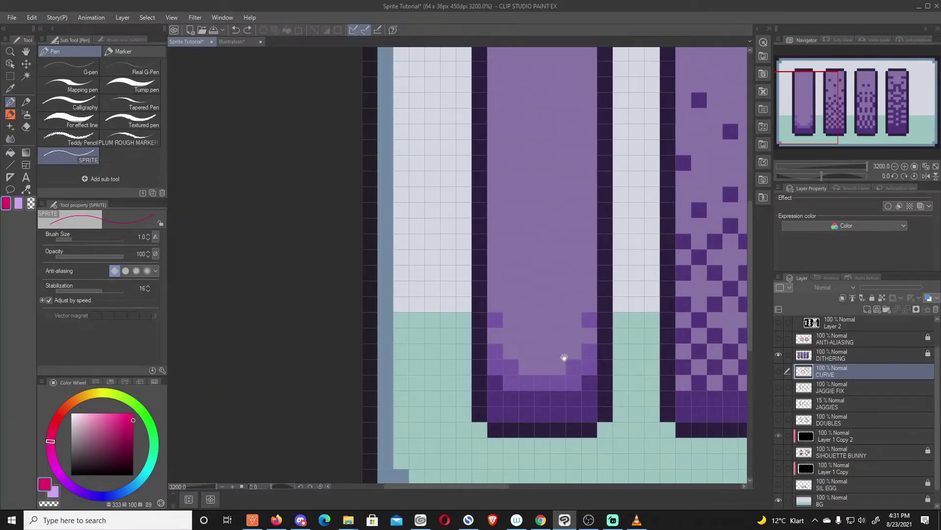
Zoom out to see all four purple dithering columns.
{"action": "left_click_drag", "start_coordinate": [563, 357], "coordinate": [470, 308]}
{"action": "scroll", "coordinate": [423, 268], "scroll_direction": "down", "scroll_amount": 2}
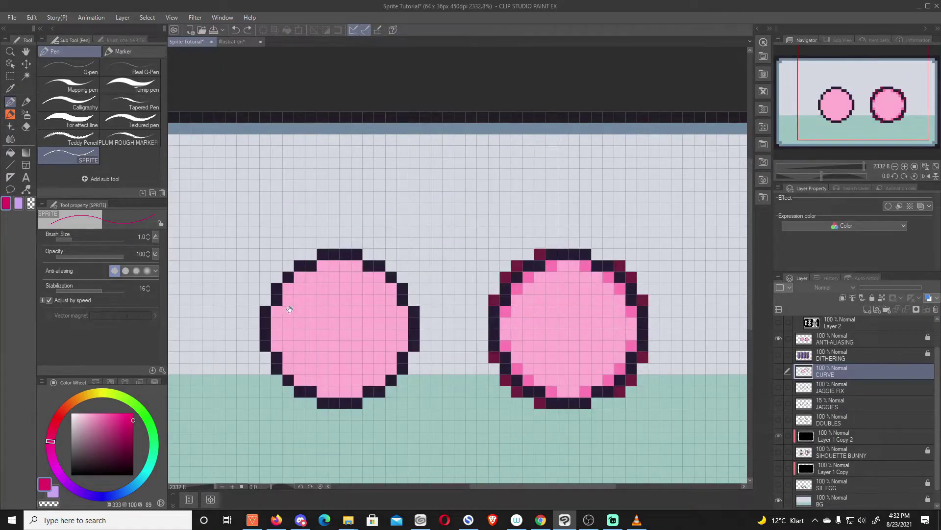
Bring both circles into view and try a medium anti-aliased stroke around the left circle.
{"action": "scroll", "coordinate": [477, 291], "scroll_direction": "up", "scroll_amount": 4}
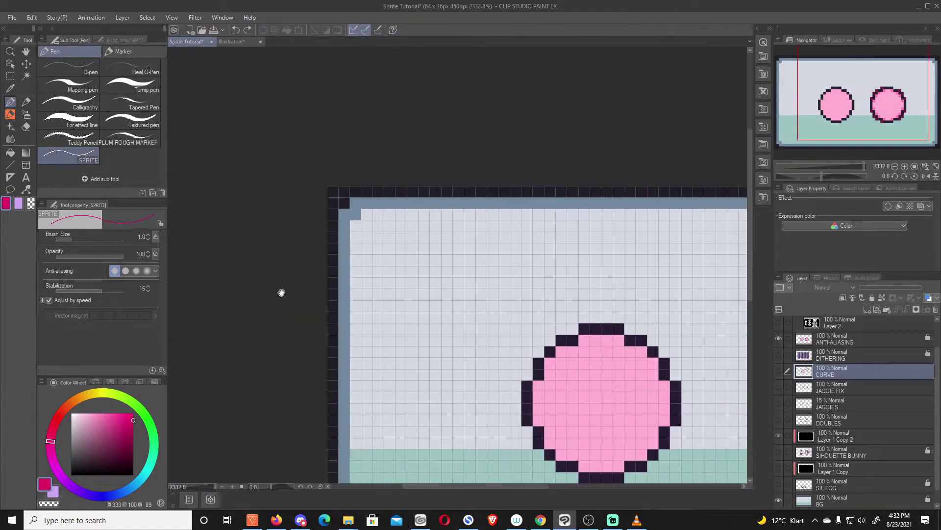
{"action": "left_click_drag", "start_coordinate": [477, 292], "coordinate": [462, 200]}
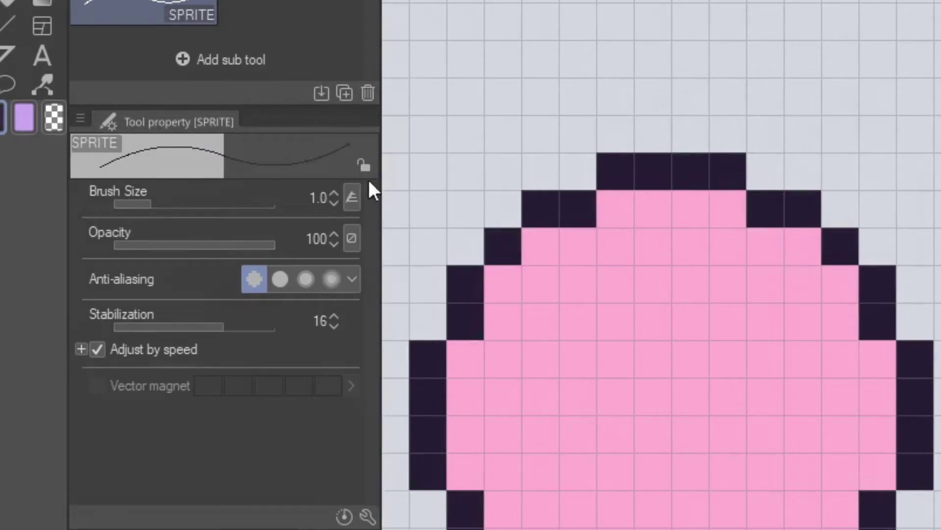
{"action": "left_click", "coordinate": [315, 281]}
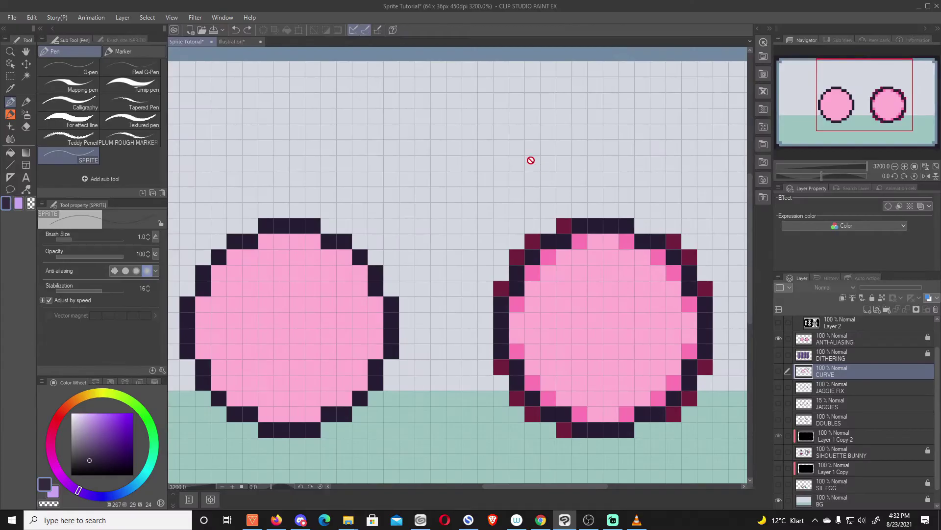
{"action": "mouse_move", "coordinate": [532, 157]}
{"action": "left_mouse_down"}
{"action": "mouse_move", "coordinate": [464, 139]}
{"action": "mouse_move", "coordinate": [383, 201]}
{"action": "mouse_move", "coordinate": [355, 302]}
{"action": "mouse_move", "coordinate": [532, 348]}
{"action": "mouse_move", "coordinate": [387, 304]}
{"action": "mouse_move", "coordinate": [490, 206]}
{"action": "left_mouse_up"}
Undo the test stroke, switch the brush's anti-aliasing off, and reframe the two circles.
{"action": "key", "text": "ctrl+z"}
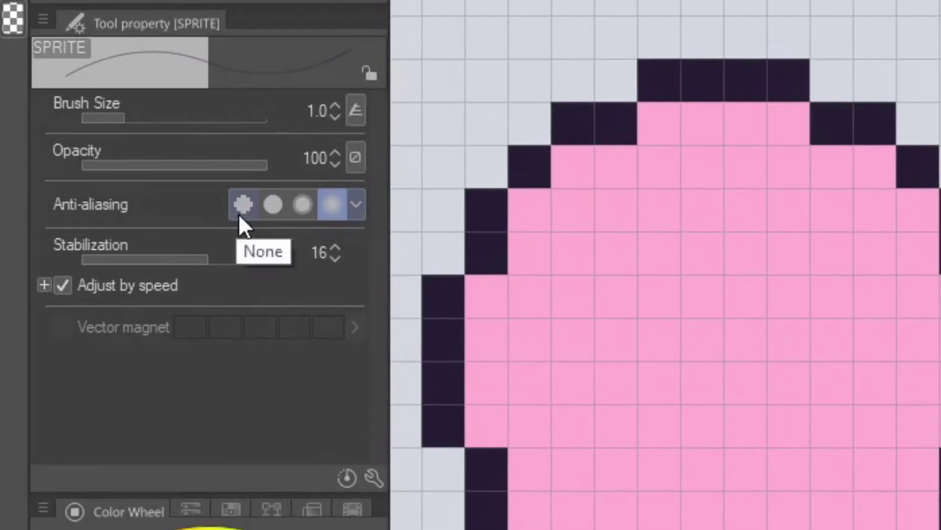
{"action": "left_click", "coordinate": [112, 271]}
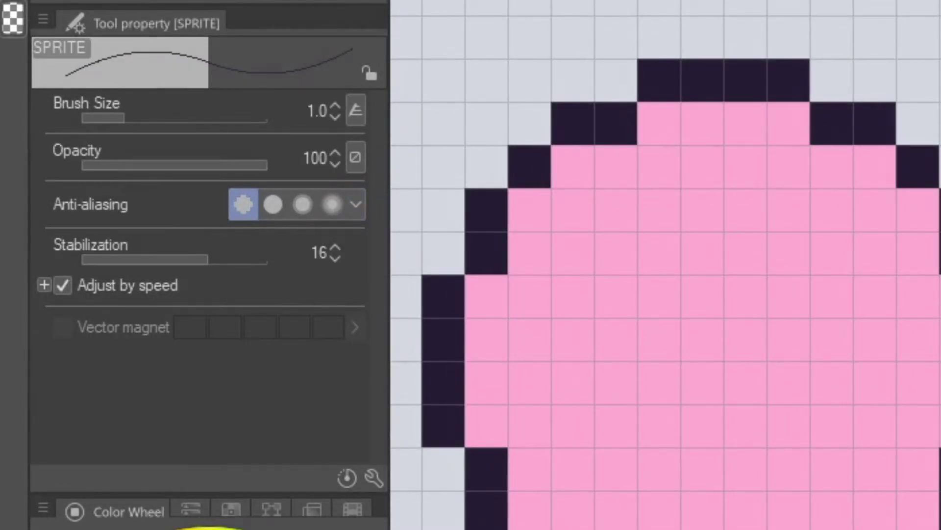
{"action": "mouse_move", "coordinate": [375, 228]}
{"action": "left_mouse_down"}
{"action": "mouse_move", "coordinate": [451, 148]}
{"action": "mouse_move", "coordinate": [563, 132]}
{"action": "mouse_move", "coordinate": [265, 294]}
{"action": "mouse_move", "coordinate": [363, 300]}
{"action": "left_mouse_up"}
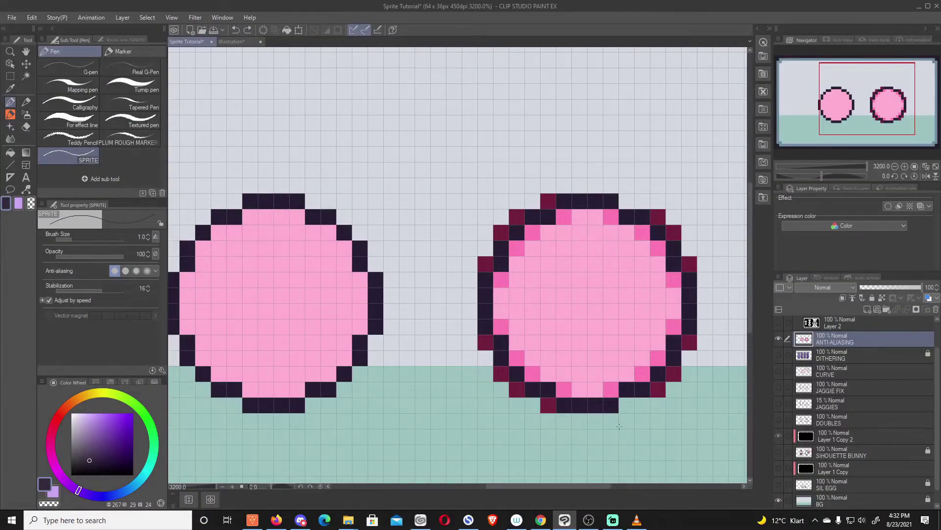
{"action": "scroll", "coordinate": [619, 426], "scroll_direction": "down", "scroll_amount": 2}
{"action": "scroll", "coordinate": [479, 358], "scroll_direction": "up", "scroll_amount": 2}
{"action": "left_click_drag", "start_coordinate": [479, 358], "coordinate": [493, 355]}
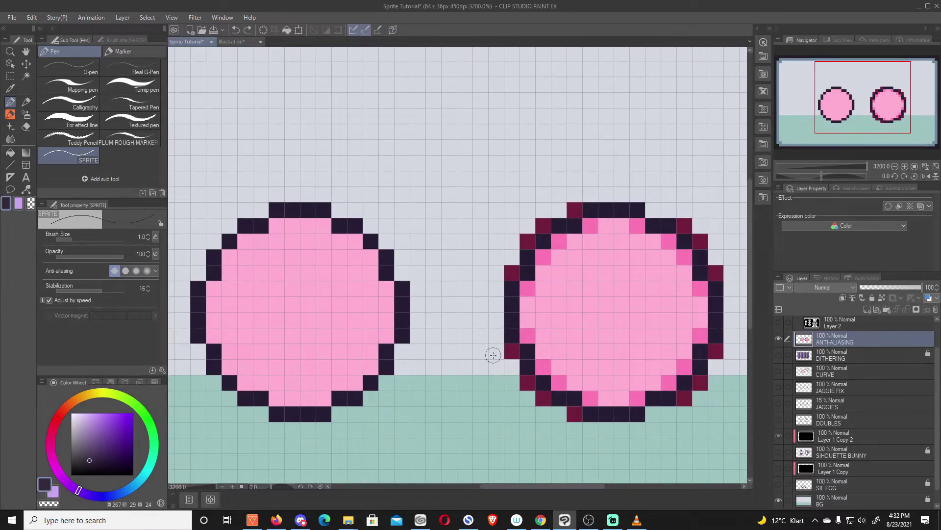
Center the view on the anti-aliased circle and compare it with the Illustration document.
{"action": "scroll", "coordinate": [493, 355], "scroll_direction": "down", "scroll_amount": 1}
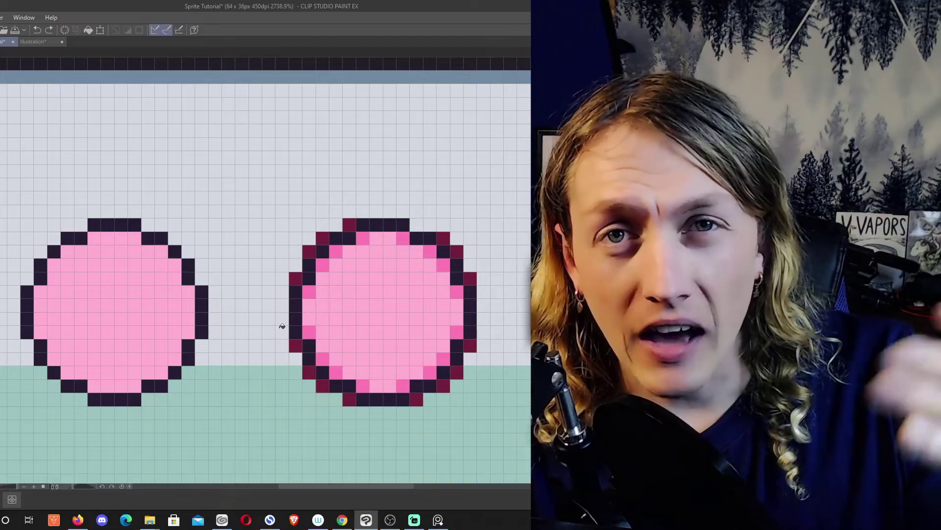
{"action": "scroll", "coordinate": [399, 332], "scroll_direction": "up", "scroll_amount": 1}
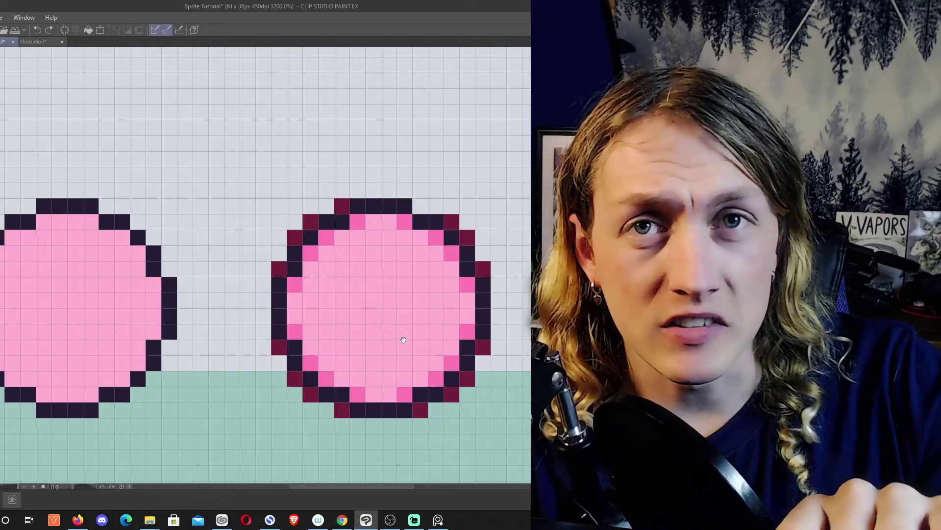
{"action": "left_click_drag", "start_coordinate": [405, 361], "coordinate": [349, 364]}
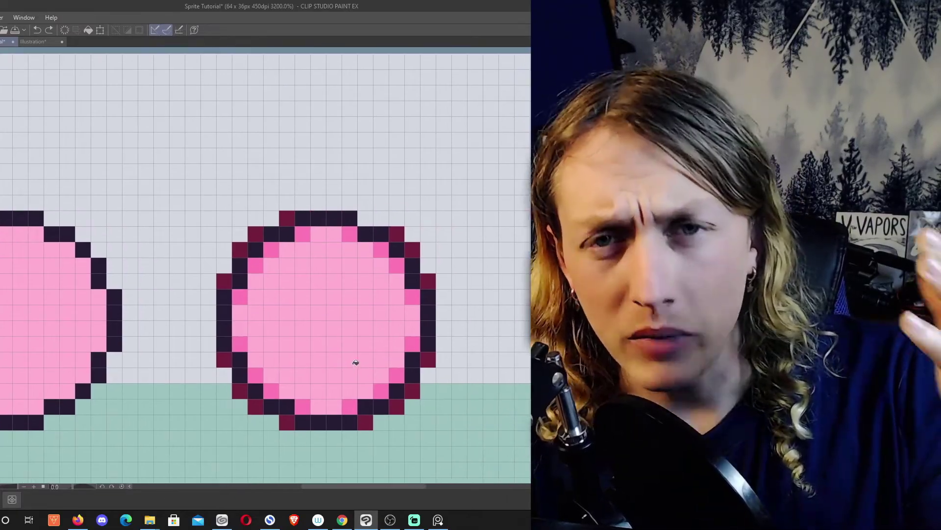
{"action": "key", "text": "ctrl+Tab"}
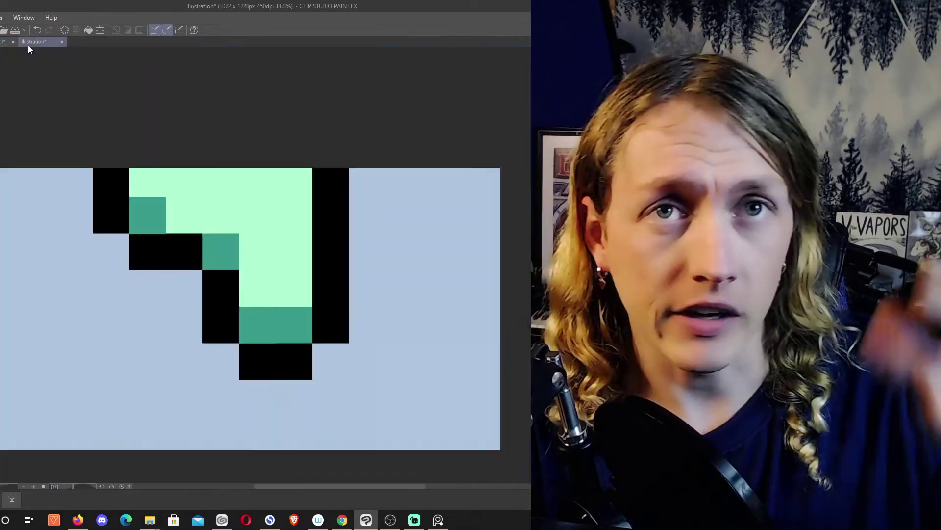
{"action": "scroll", "coordinate": [248, 240], "scroll_direction": "up", "scroll_amount": 3}
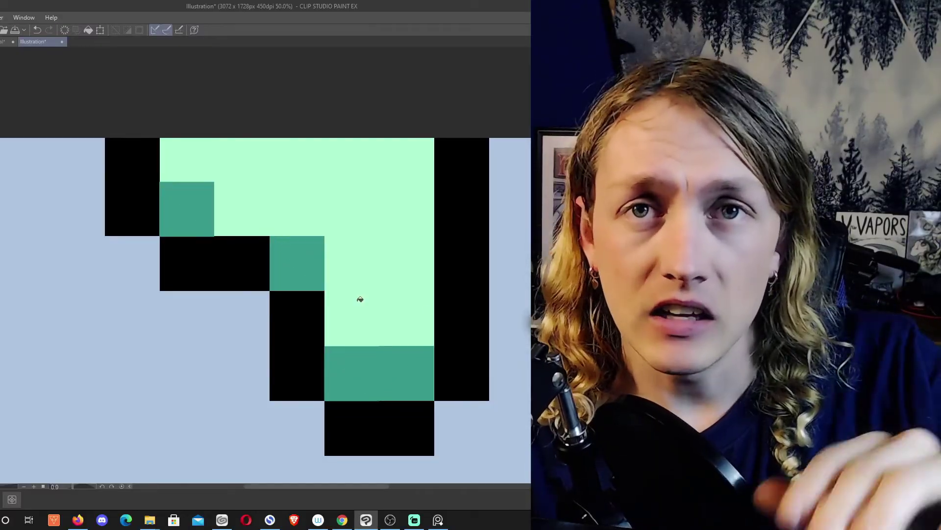
{"action": "scroll", "coordinate": [336, 296], "scroll_direction": "down", "scroll_amount": 2}
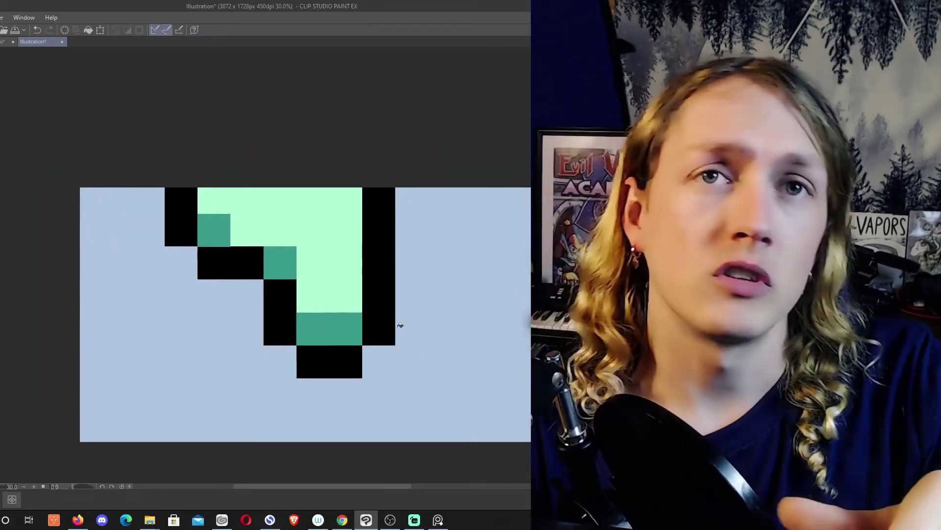
{"action": "scroll", "coordinate": [319, 278], "scroll_direction": "up", "scroll_amount": 2}
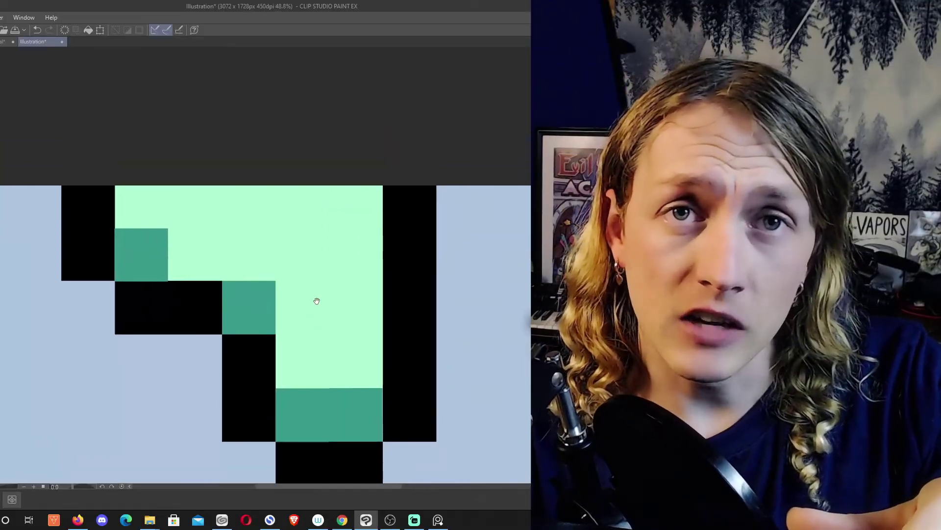
Return to the Sprite Tutorial document with the circles positioned higher in view.
{"action": "left_click", "coordinate": [2, 42]}
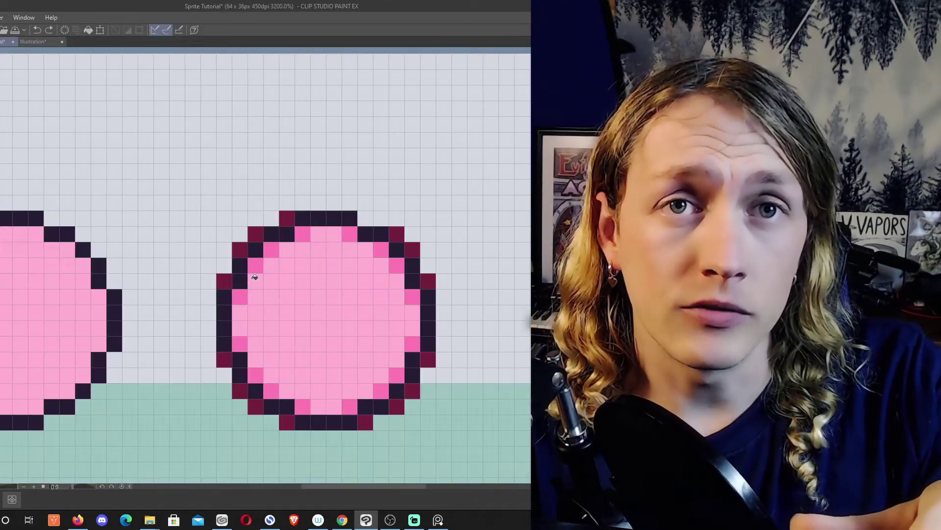
{"action": "left_click_drag", "start_coordinate": [258, 389], "coordinate": [221, 273]}
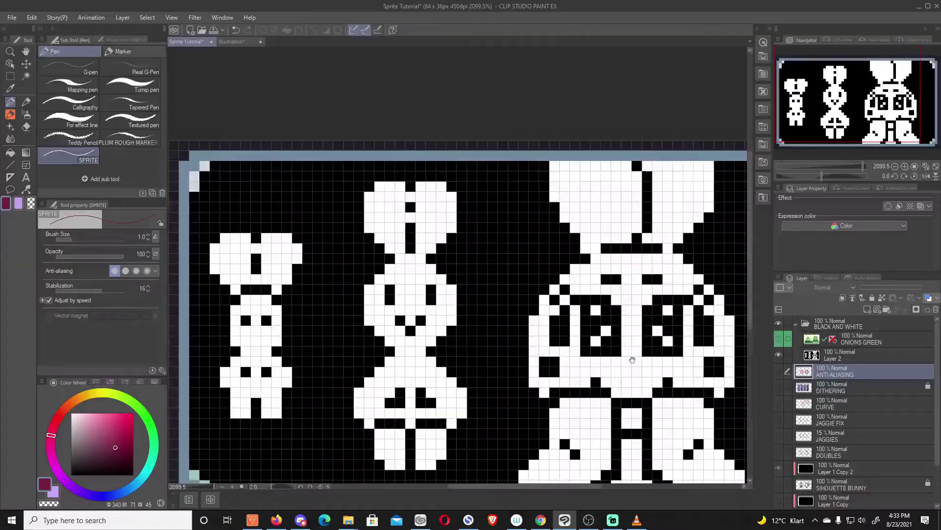
{"action": "scroll", "coordinate": [632, 360], "scroll_direction": "down", "scroll_amount": 2}
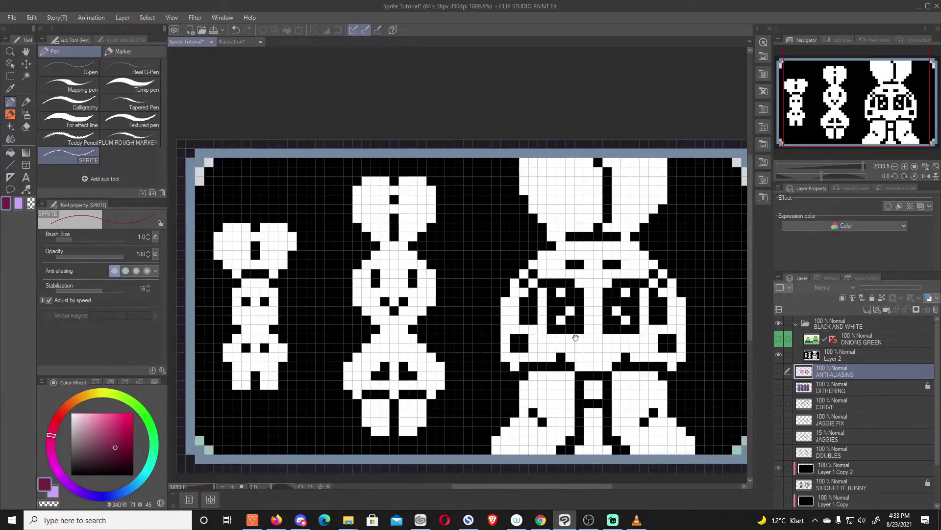
Hide the black-and-white sprites on Layer 2 and show the ONIONS GREEN sprites instead.
{"action": "left_click_drag", "start_coordinate": [572, 342], "coordinate": [568, 340]}
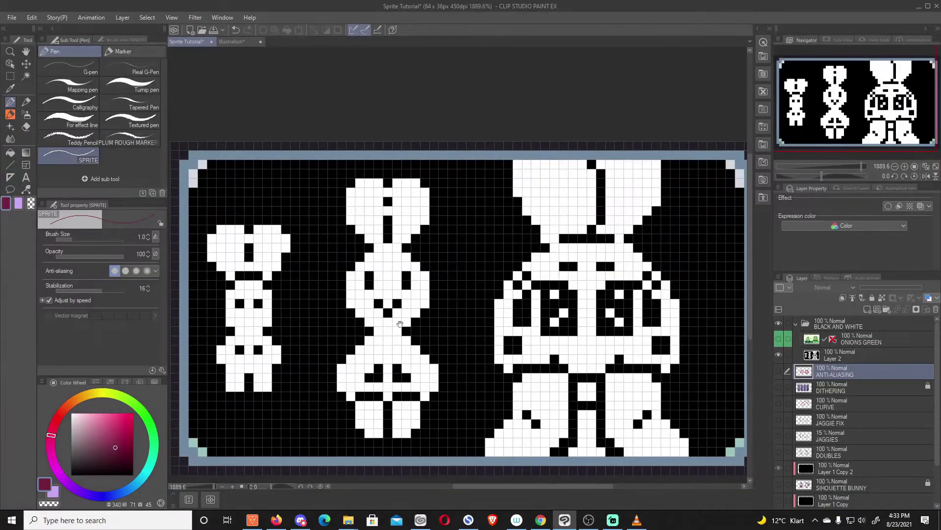
{"action": "mouse_move", "coordinate": [400, 322]}
{"action": "left_mouse_down"}
{"action": "mouse_move", "coordinate": [407, 314]}
{"action": "mouse_move", "coordinate": [397, 328]}
{"action": "left_mouse_up"}
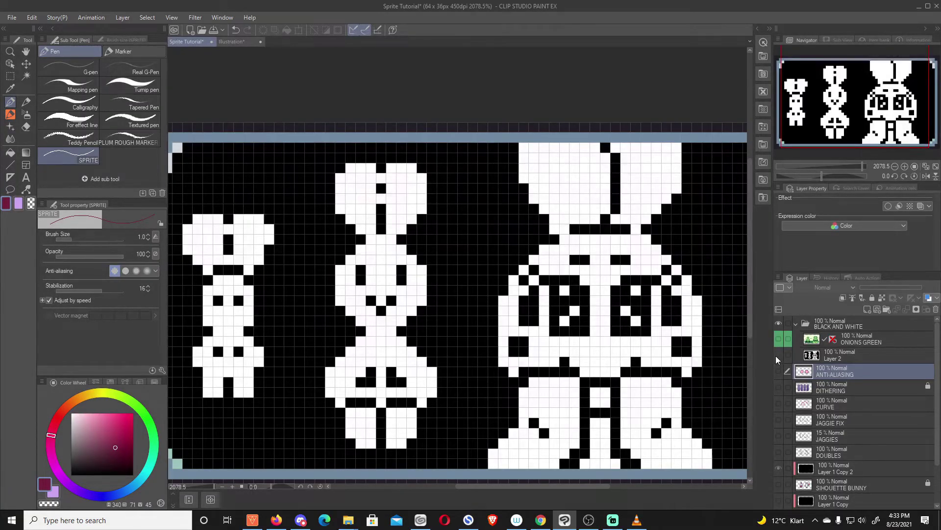
{"action": "left_click", "coordinate": [777, 355]}
{"action": "left_click", "coordinate": [778, 339]}
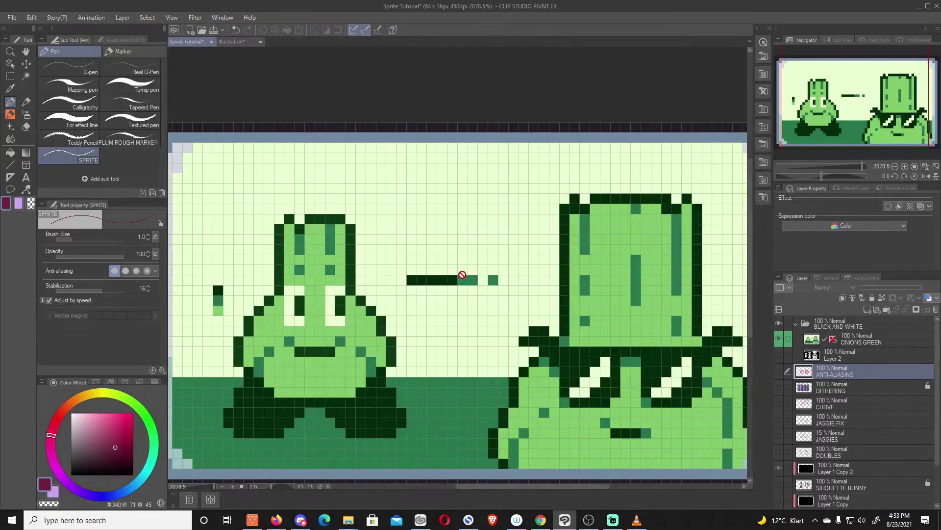
{"action": "left_click_drag", "start_coordinate": [418, 327], "coordinate": [406, 334]}
{"action": "scroll", "coordinate": [413, 324], "scroll_direction": "down", "scroll_amount": 1}
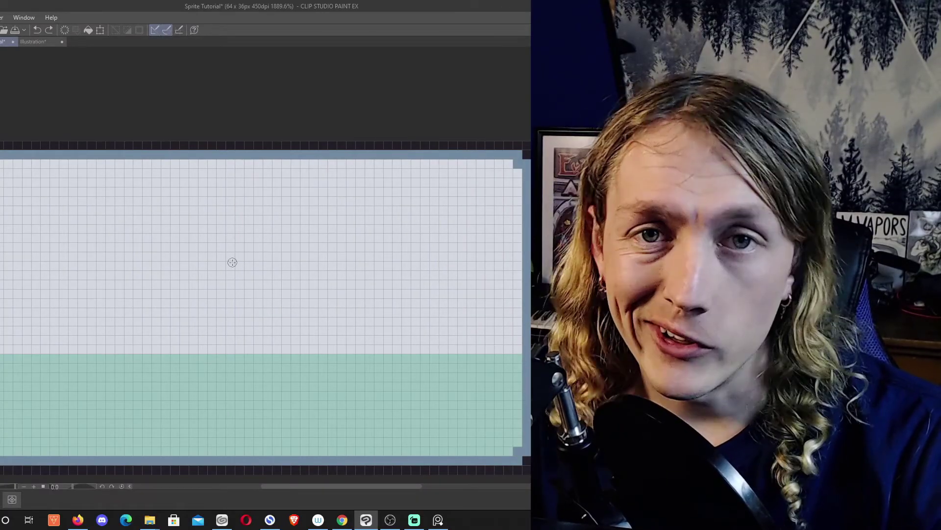
{"action": "left_click_drag", "start_coordinate": [213, 248], "coordinate": [231, 216]}
{"action": "left_click_drag", "start_coordinate": [210, 265], "coordinate": [241, 266]}
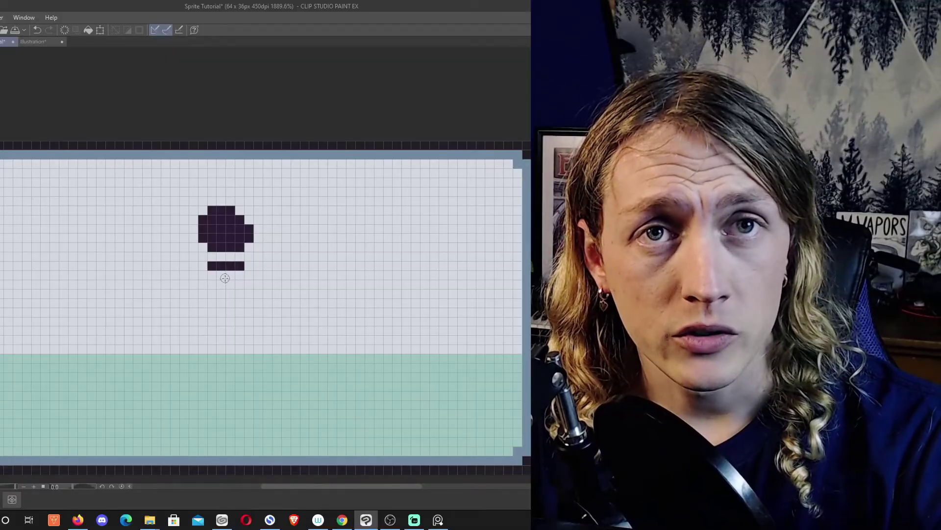
{"action": "left_click_drag", "start_coordinate": [212, 293], "coordinate": [250, 377]}
{"action": "mouse_move", "coordinate": [211, 298]}
{"action": "left_mouse_down"}
{"action": "mouse_move", "coordinate": [212, 377]}
{"action": "mouse_move", "coordinate": [192, 377]}
{"action": "left_mouse_up"}
{"action": "left_click", "coordinate": [259, 377]}
{"action": "left_click_drag", "start_coordinate": [249, 274], "coordinate": [284, 323]}
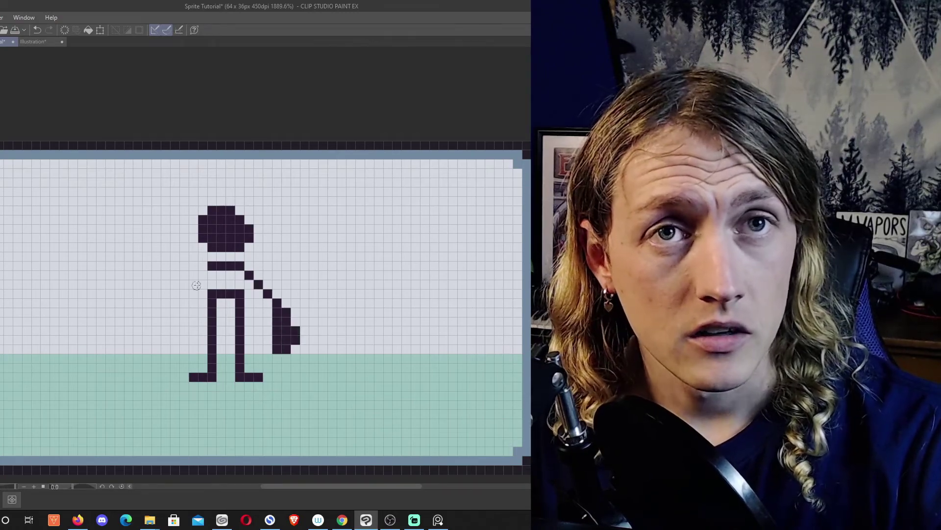
{"action": "left_click_drag", "start_coordinate": [198, 275], "coordinate": [171, 343]}
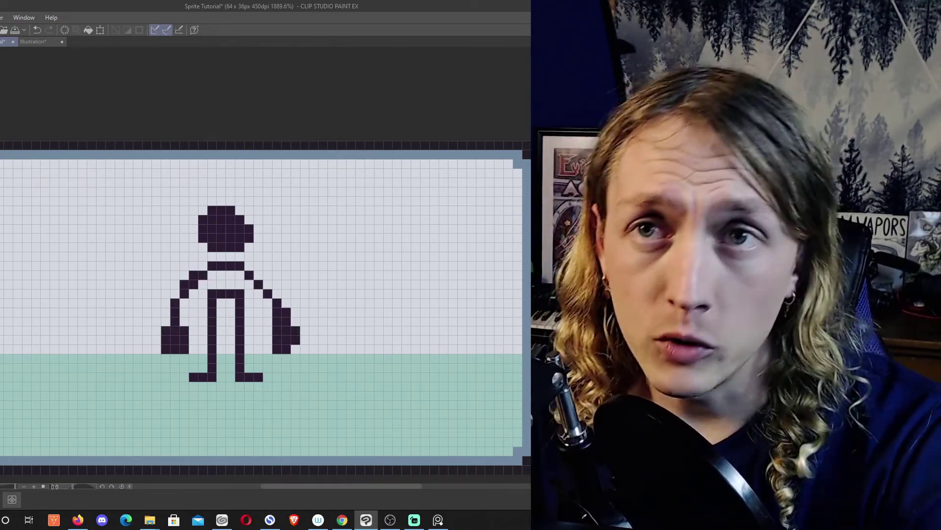
{"action": "left_click_drag", "start_coordinate": [387, 273], "coordinate": [397, 361]}
{"action": "left_click_drag", "start_coordinate": [363, 286], "coordinate": [369, 378]}
{"action": "left_click_drag", "start_coordinate": [378, 386], "coordinate": [425, 376]}
{"action": "left_click_drag", "start_coordinate": [356, 319], "coordinate": [356, 397]}
{"action": "mouse_move", "coordinate": [328, 282]}
{"action": "left_mouse_down"}
{"action": "mouse_move", "coordinate": [333, 388]}
{"action": "mouse_move", "coordinate": [304, 407]}
{"action": "left_mouse_up"}
{"action": "left_click_drag", "start_coordinate": [341, 322], "coordinate": [348, 358]}
{"action": "left_click_drag", "start_coordinate": [377, 308], "coordinate": [426, 378]}
{"action": "left_click_drag", "start_coordinate": [382, 282], "coordinate": [388, 316]}
{"action": "left_click_drag", "start_coordinate": [319, 274], "coordinate": [343, 275]}
{"action": "left_click_drag", "start_coordinate": [285, 284], "coordinate": [318, 343]}
{"action": "left_click_drag", "start_coordinate": [343, 257], "coordinate": [5, 201]}
{"action": "left_click_drag", "start_coordinate": [142, 240], "coordinate": [186, 350]}
{"action": "left_click_drag", "start_coordinate": [255, 383], "coordinate": [299, 397]}
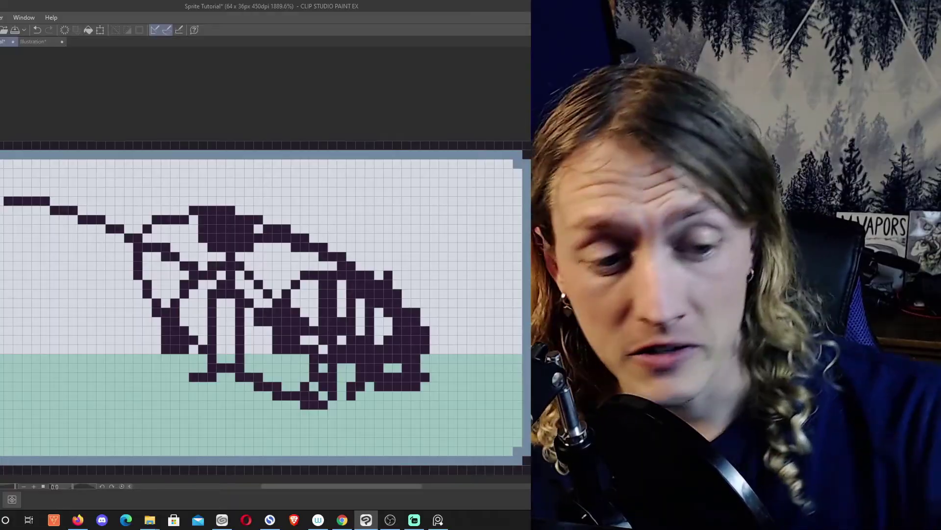
{"action": "key", "text": "Delete"}
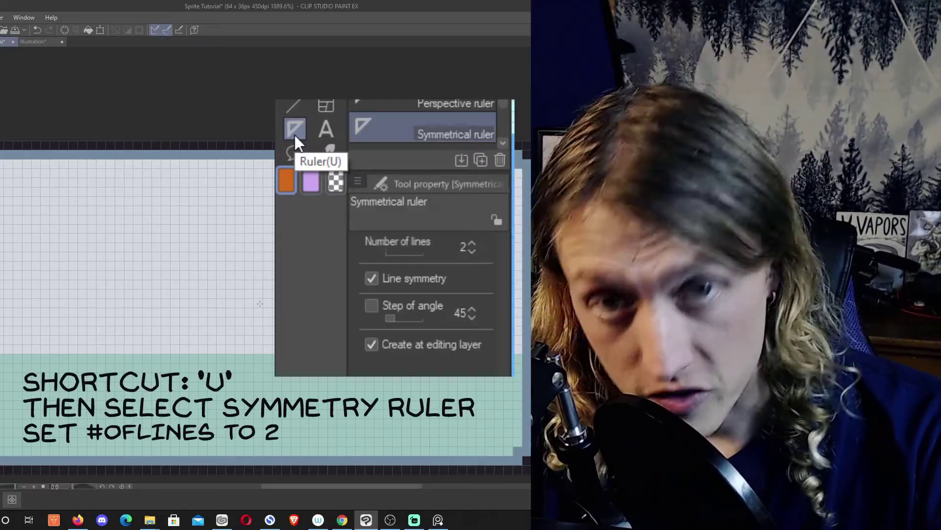
Replace the diagonal ruler with a vertical symmetry ruler down the centre and test mirrored dark pixels.
{"action": "key", "text": "ctrl+z"}
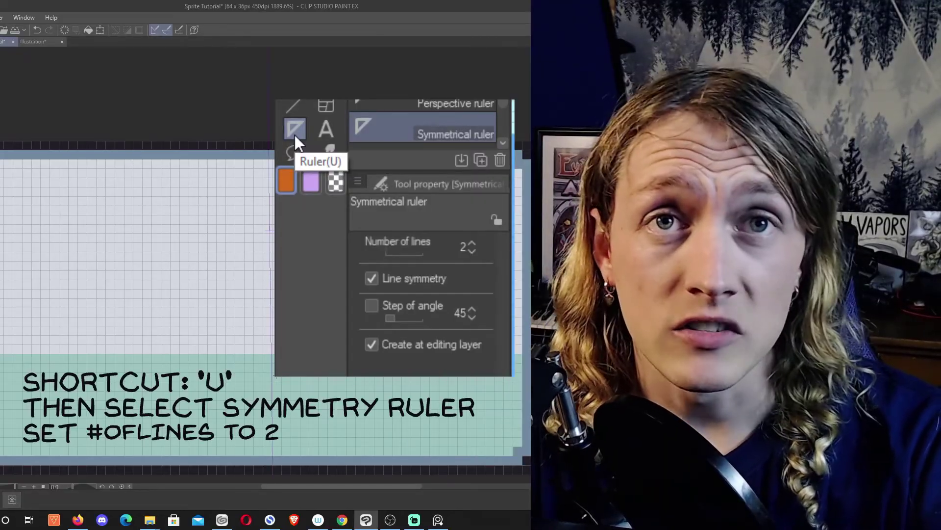
{"action": "left_click_drag", "start_coordinate": [274, 218], "coordinate": [273, 424]}
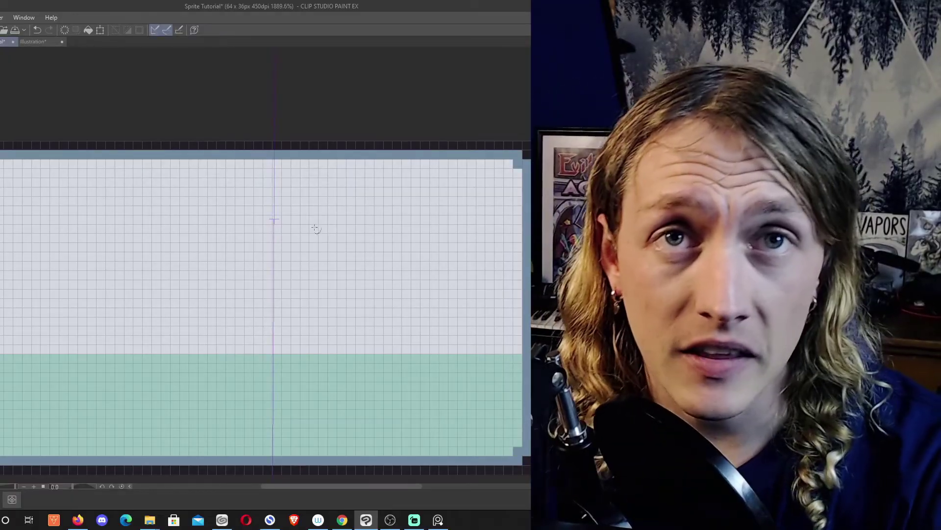
{"action": "mouse_move", "coordinate": [272, 276]}
{"action": "left_mouse_down"}
{"action": "mouse_move", "coordinate": [279, 249]}
{"action": "mouse_move", "coordinate": [243, 248]}
{"action": "mouse_move", "coordinate": [301, 278]}
{"action": "left_mouse_up"}
{"action": "scroll", "coordinate": [274, 237], "scroll_direction": "up", "scroll_amount": 2}
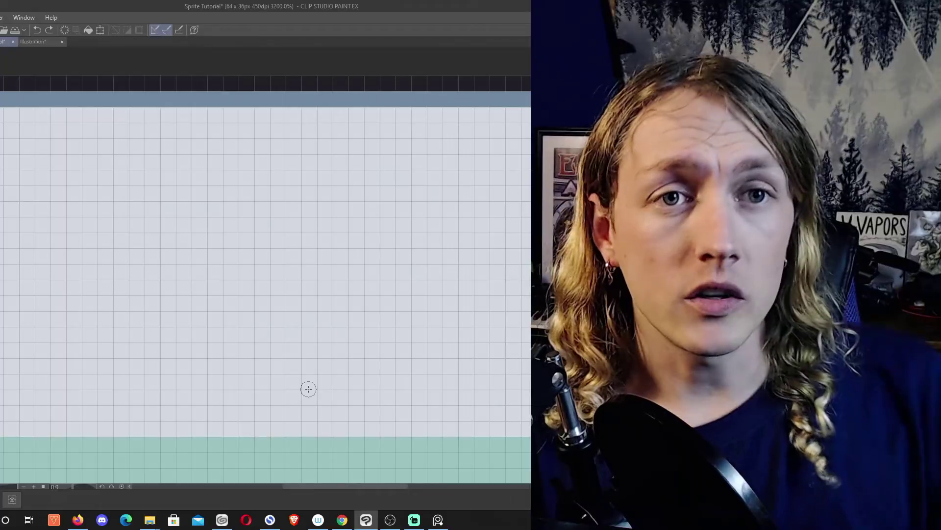
{"action": "left_click", "coordinate": [227, 523]}
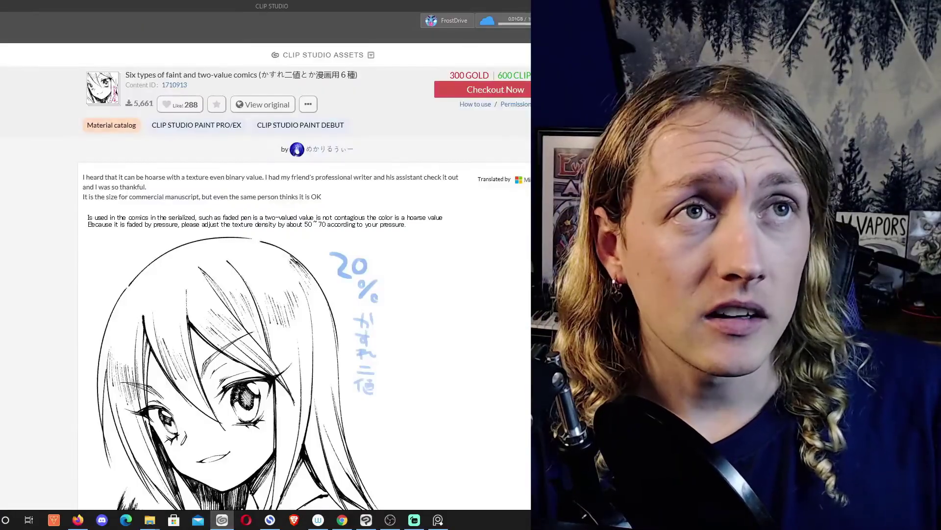
{"action": "left_click", "coordinate": [297, 150]}
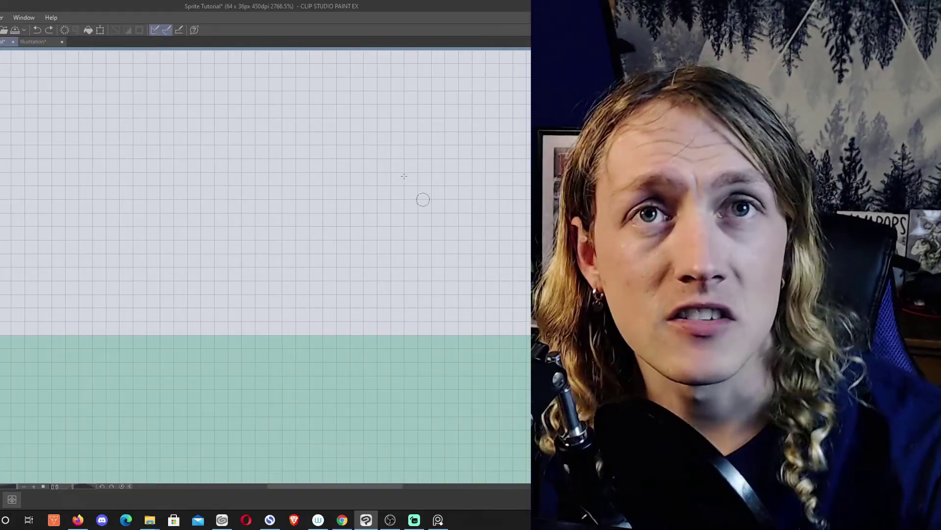
{"action": "scroll", "coordinate": [284, 194], "scroll_direction": "down", "scroll_amount": 1}
{"action": "scroll", "coordinate": [285, 194], "scroll_direction": "up", "scroll_amount": 2}
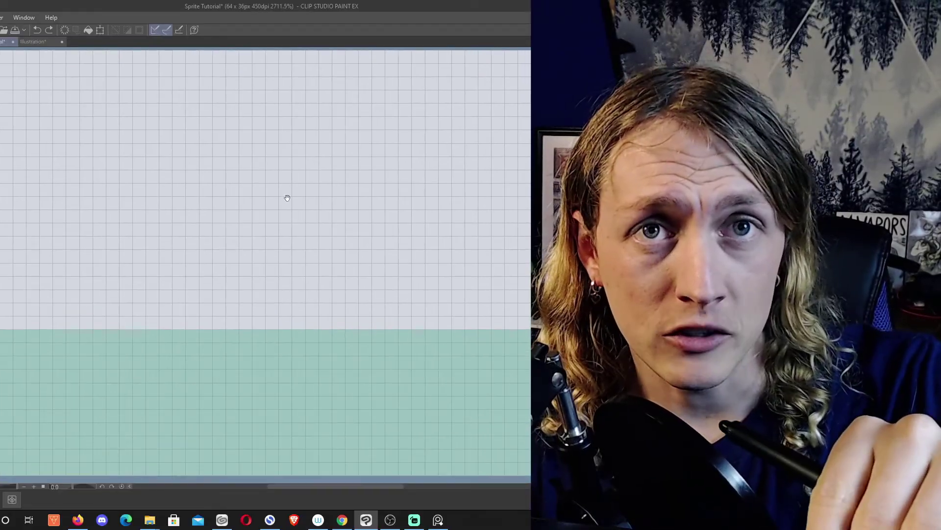